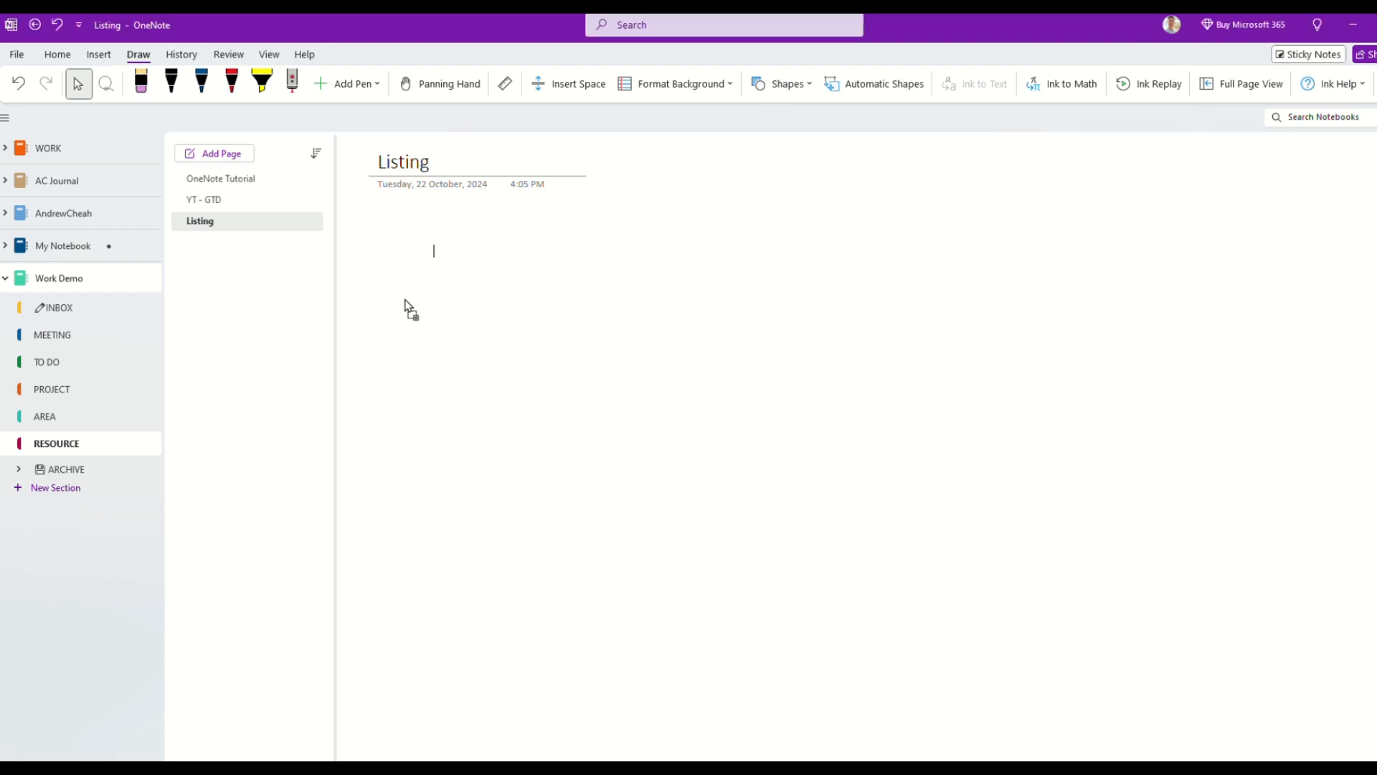
Paste the picture of the nine-line ingredients list onto the Listing page and copy the text from the picture.
type("1 (15 ounce) can chickpeas, drained 3 tablespoons tahini 2 tablespoons olive oil 1 tablespoon fresh lemon juice ¼ cup water 3 cloves garlic, crushed ½ teaspoon ground cumin (Optional) 1 pinch paprika 1 sprig fresh parsley, chopped")
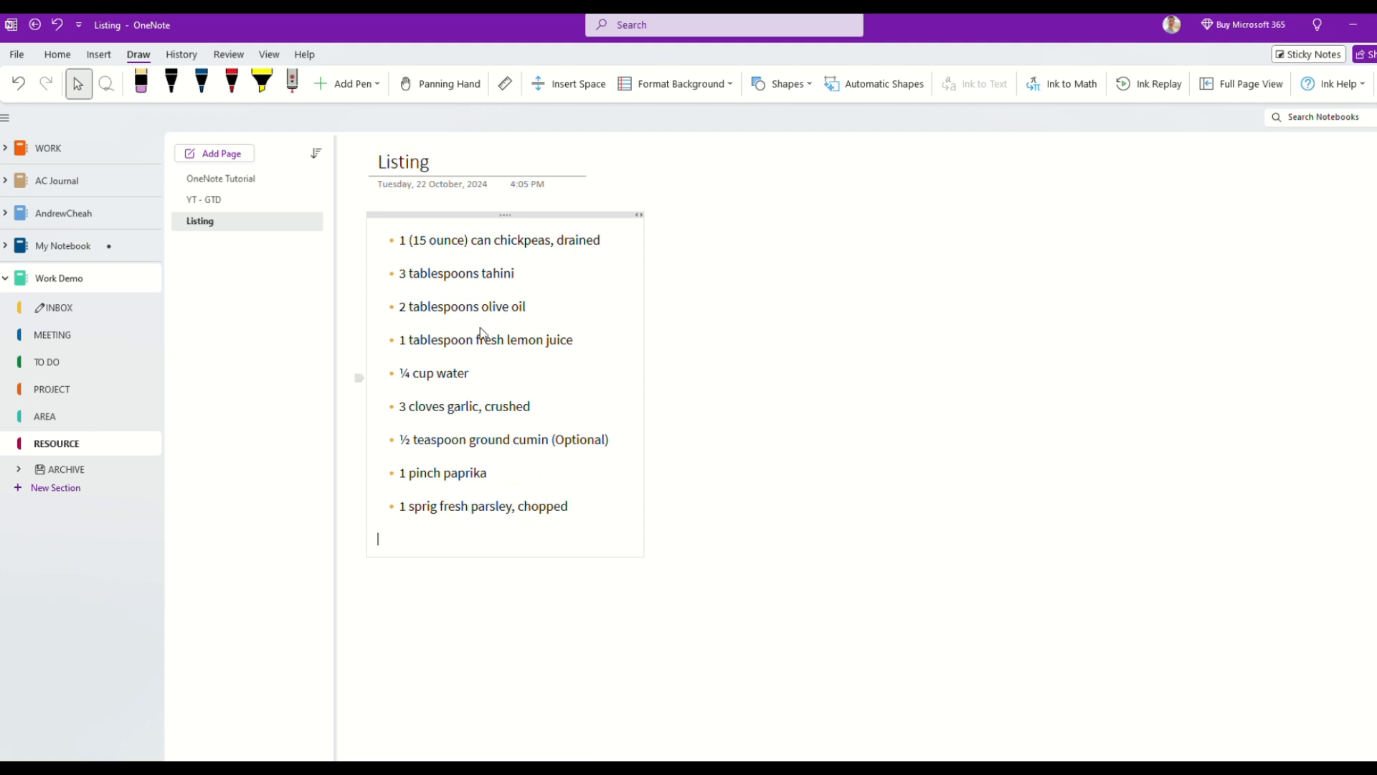
left_click(457, 280)
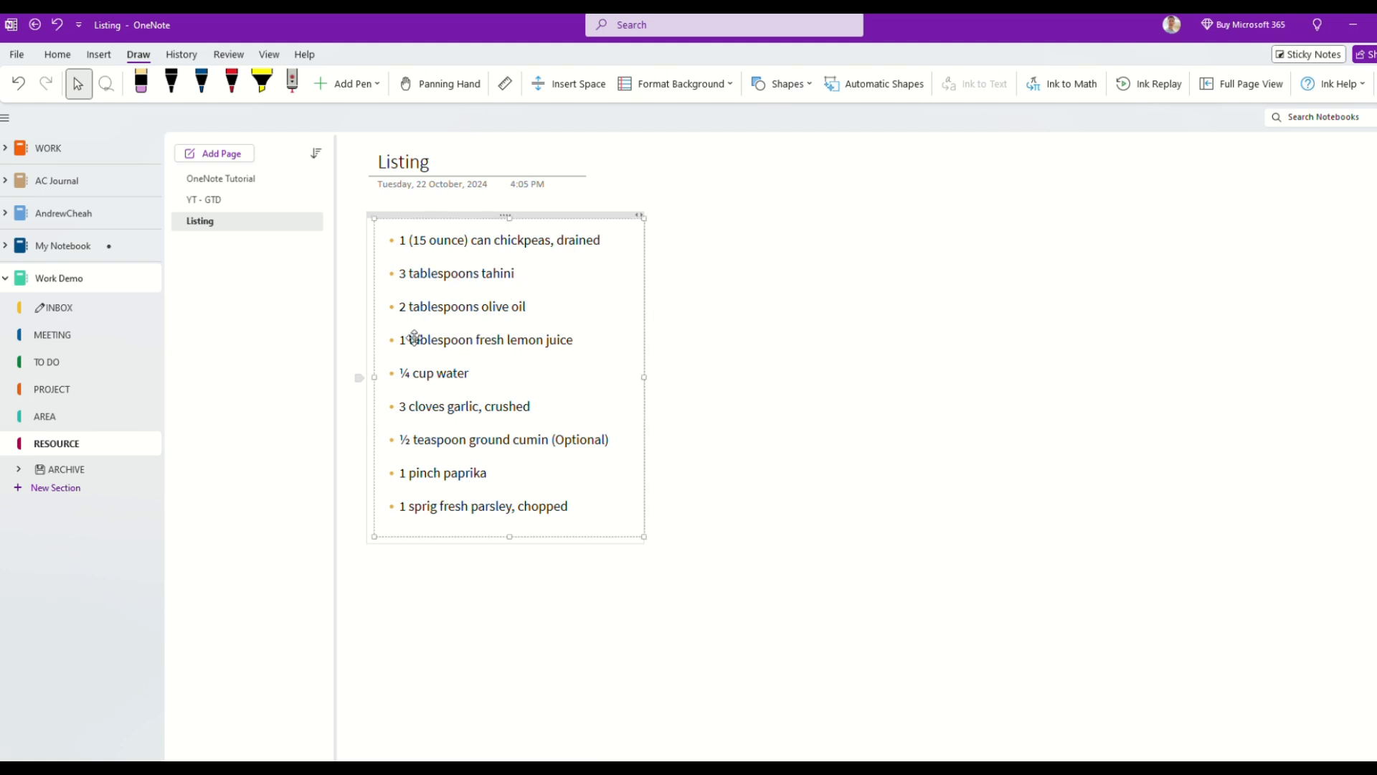
right_click(522, 278)
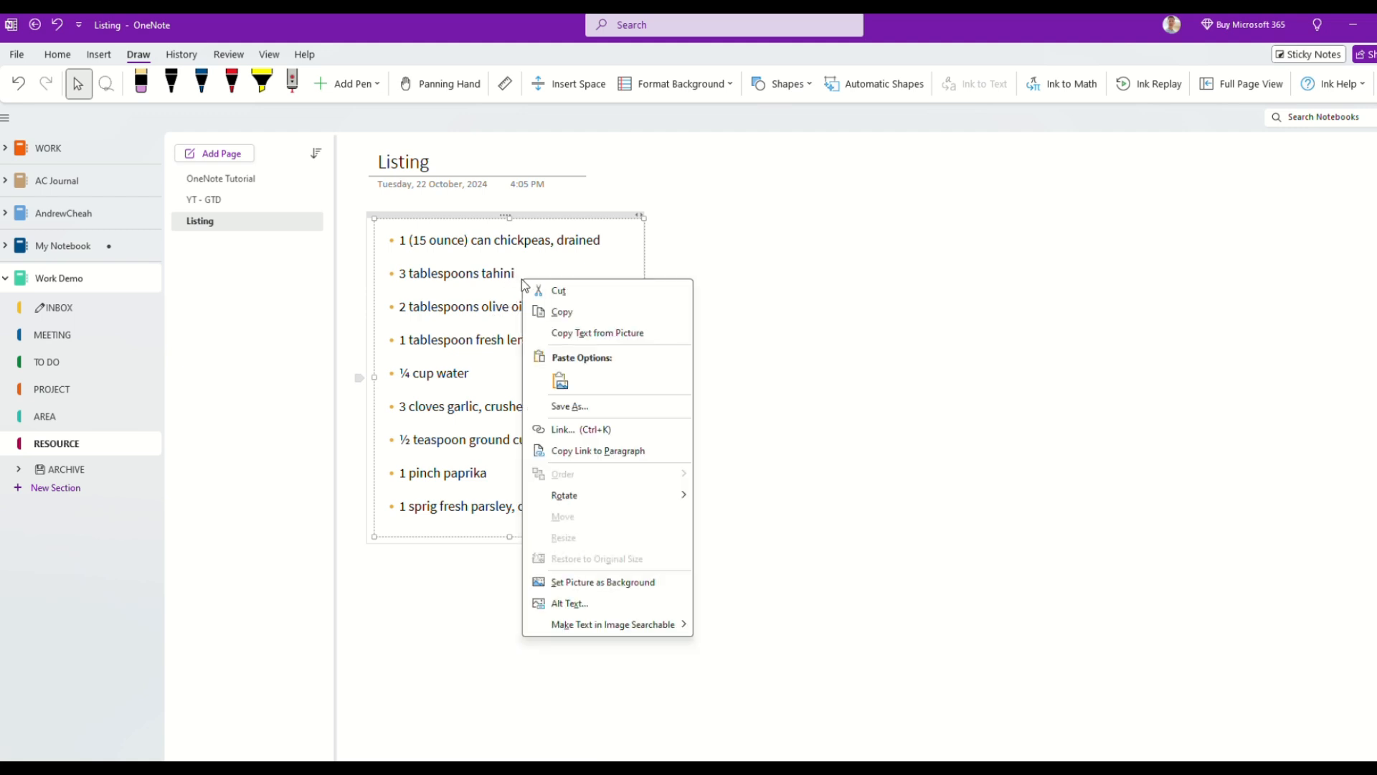
left_click(629, 334)
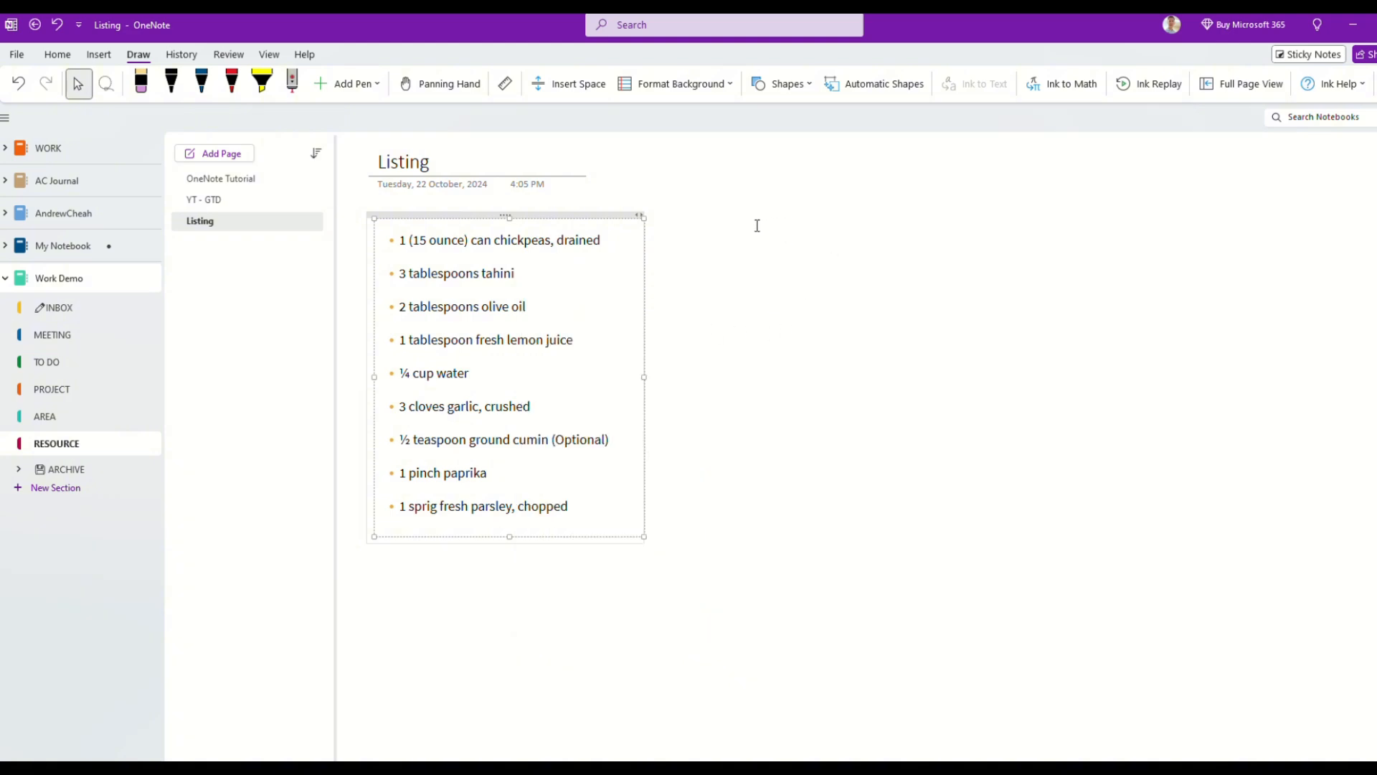
Paste the text copied from the picture into the note, leaving blank space beneath the picture.
left_click(377, 595)
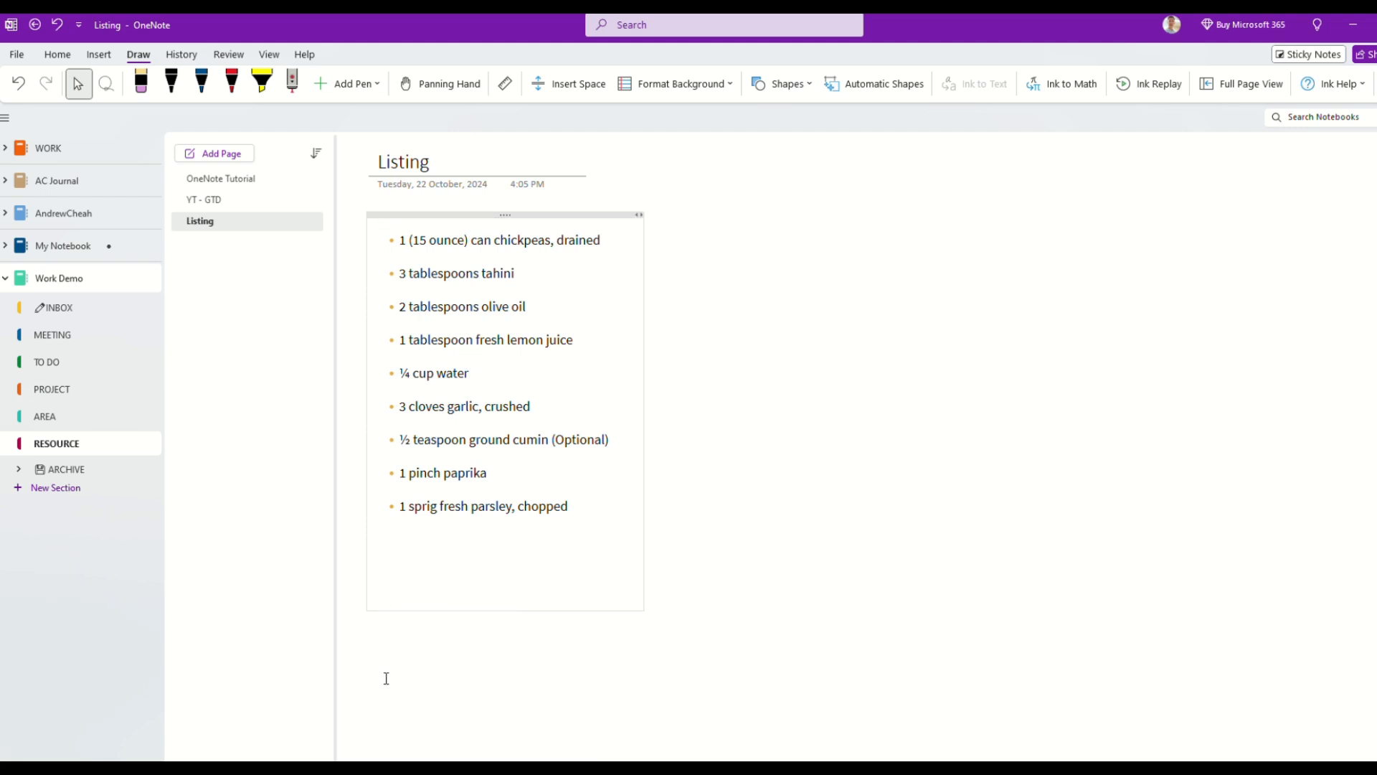
left_click(377, 638)
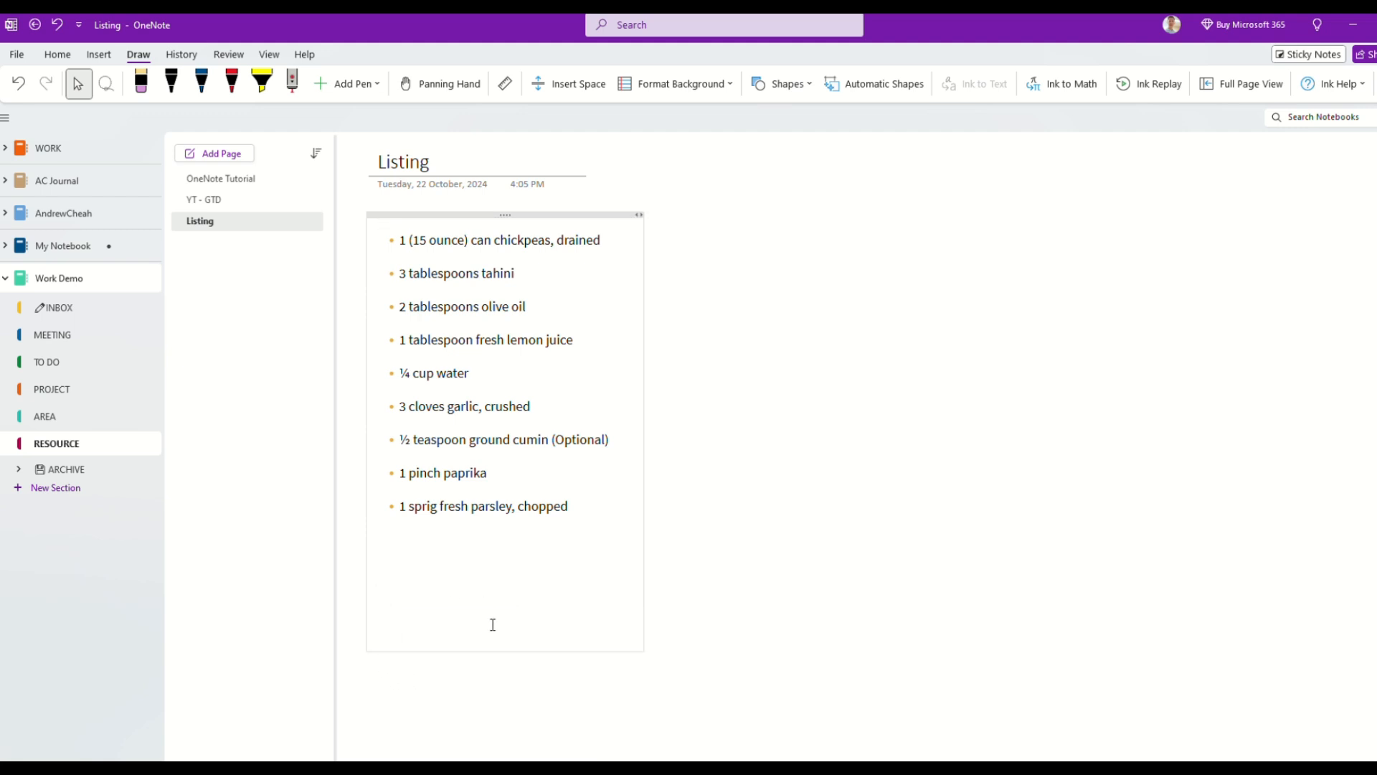
key("ctrl+v")
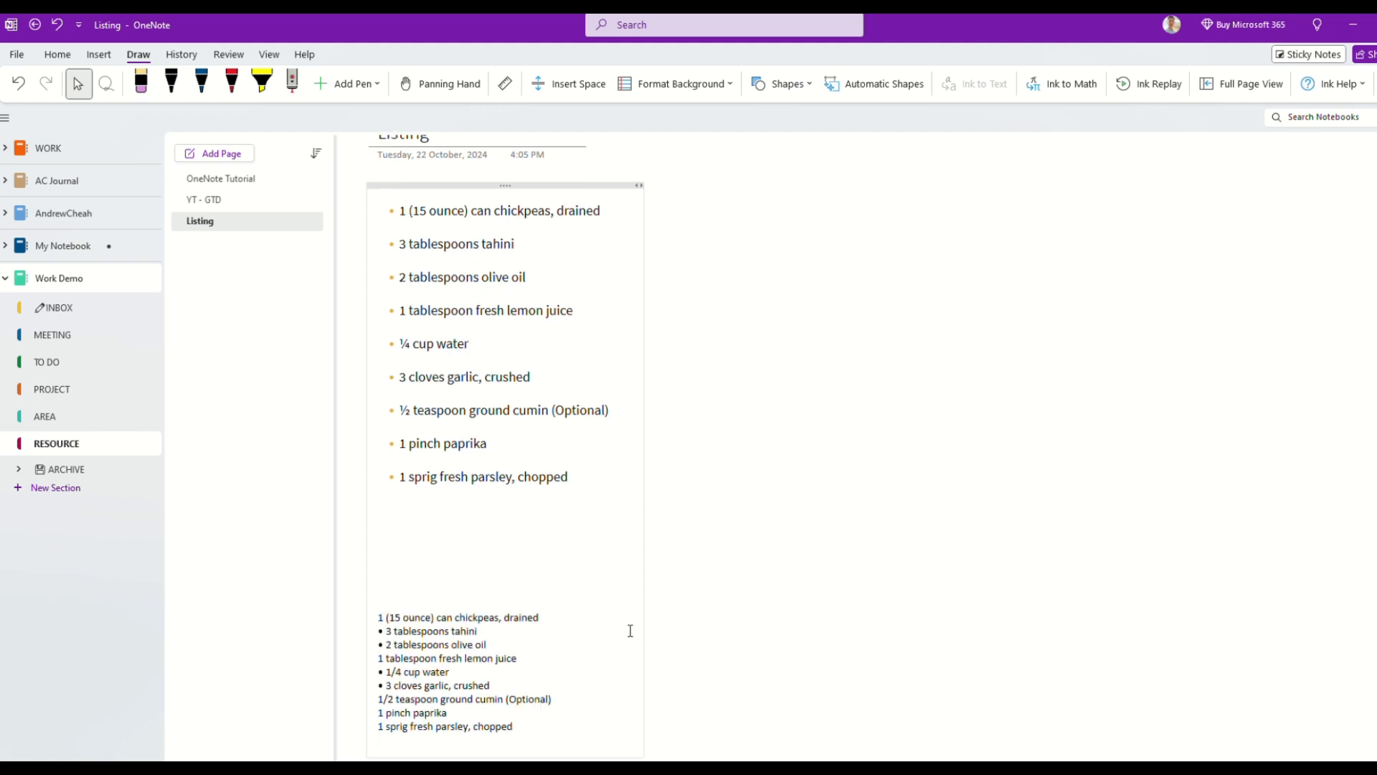
scroll(630, 629, "down", 3)
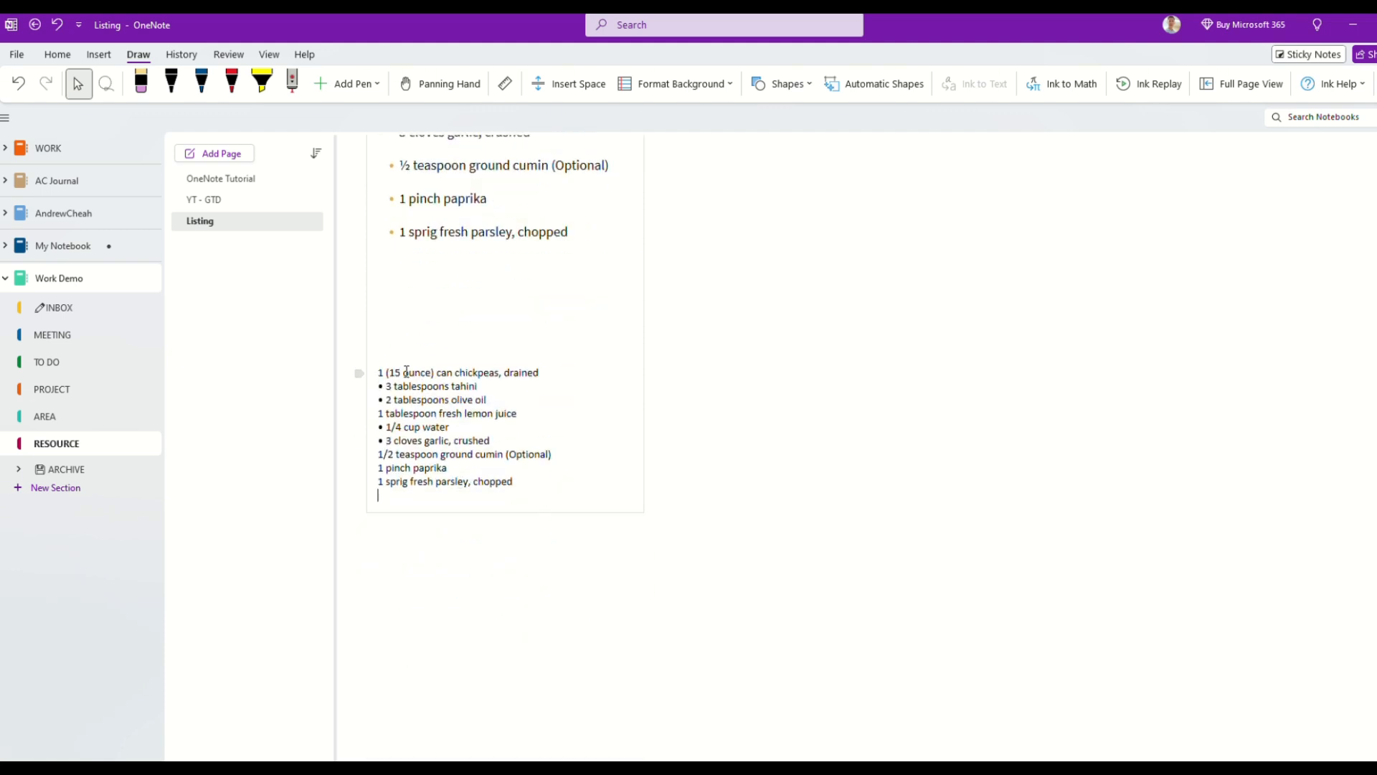
Remove the stray bullet characters before the tahini, olive oil, water and garlic lines in the pasted text.
left_click(387, 387)
key("BackSpace")
key("BackSpace")
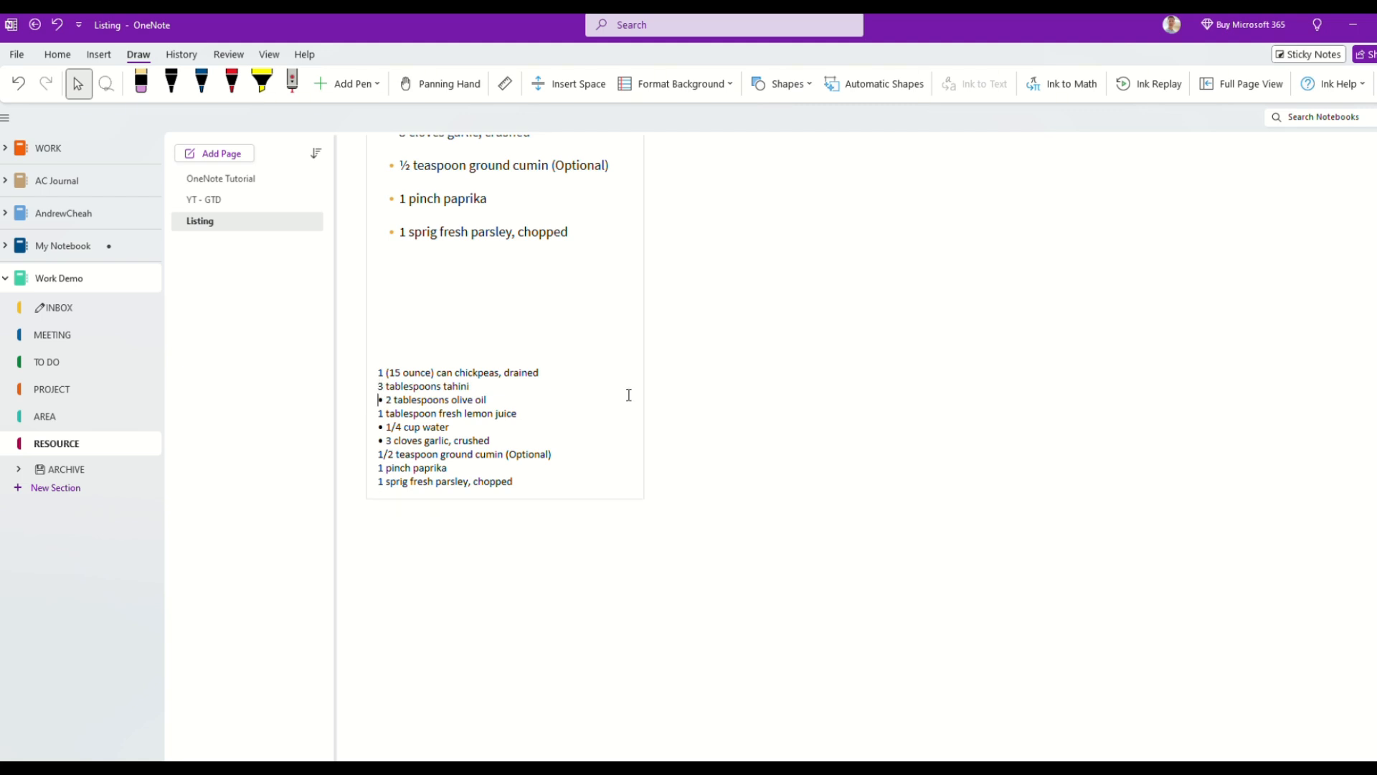
key("BackSpace")
key("BackSpace")
key("BackSpace")
key("BackSpace")
key("Down")
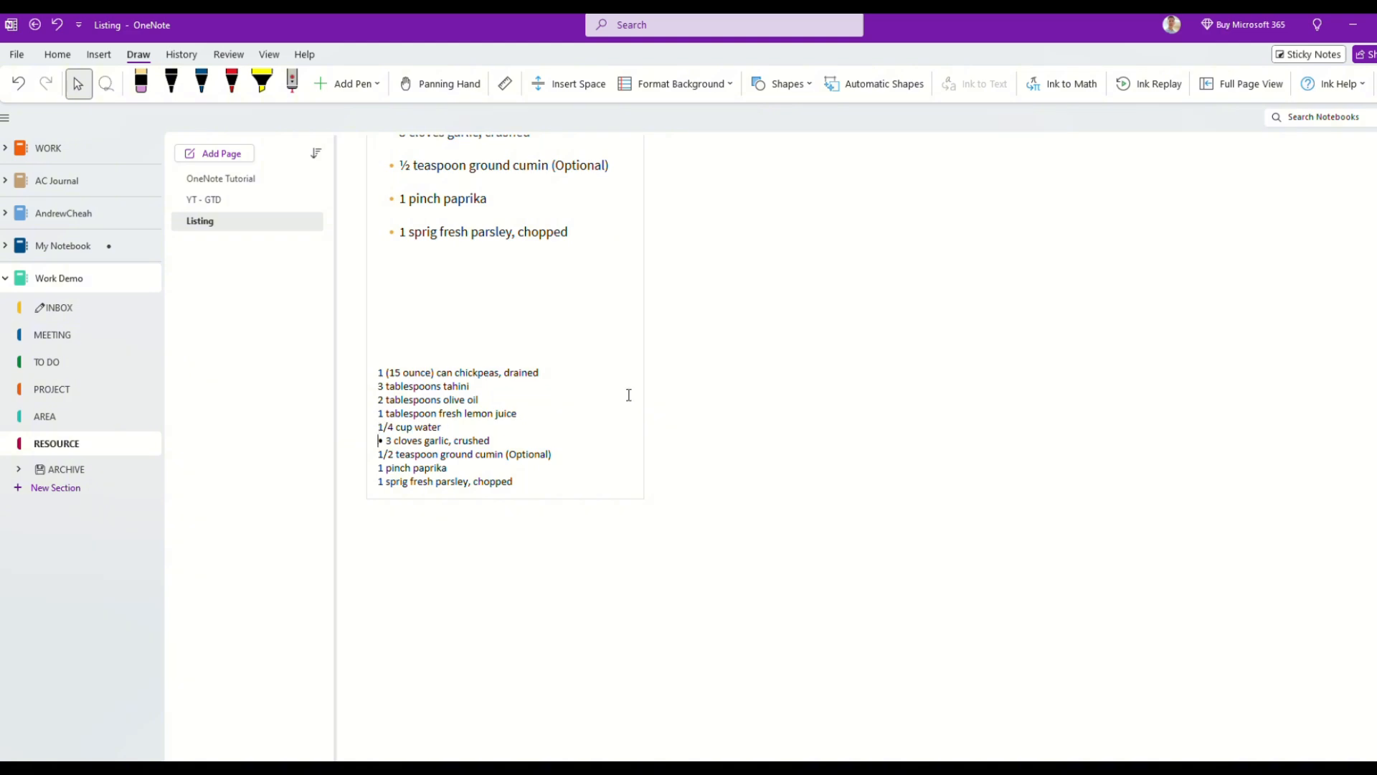
key("BackSpace")
key("BackSpace")
Format all nine pasted ingredient lines as a bulleted list and convert it to a numbered list.
left_click_drag(527, 485, 375, 371)
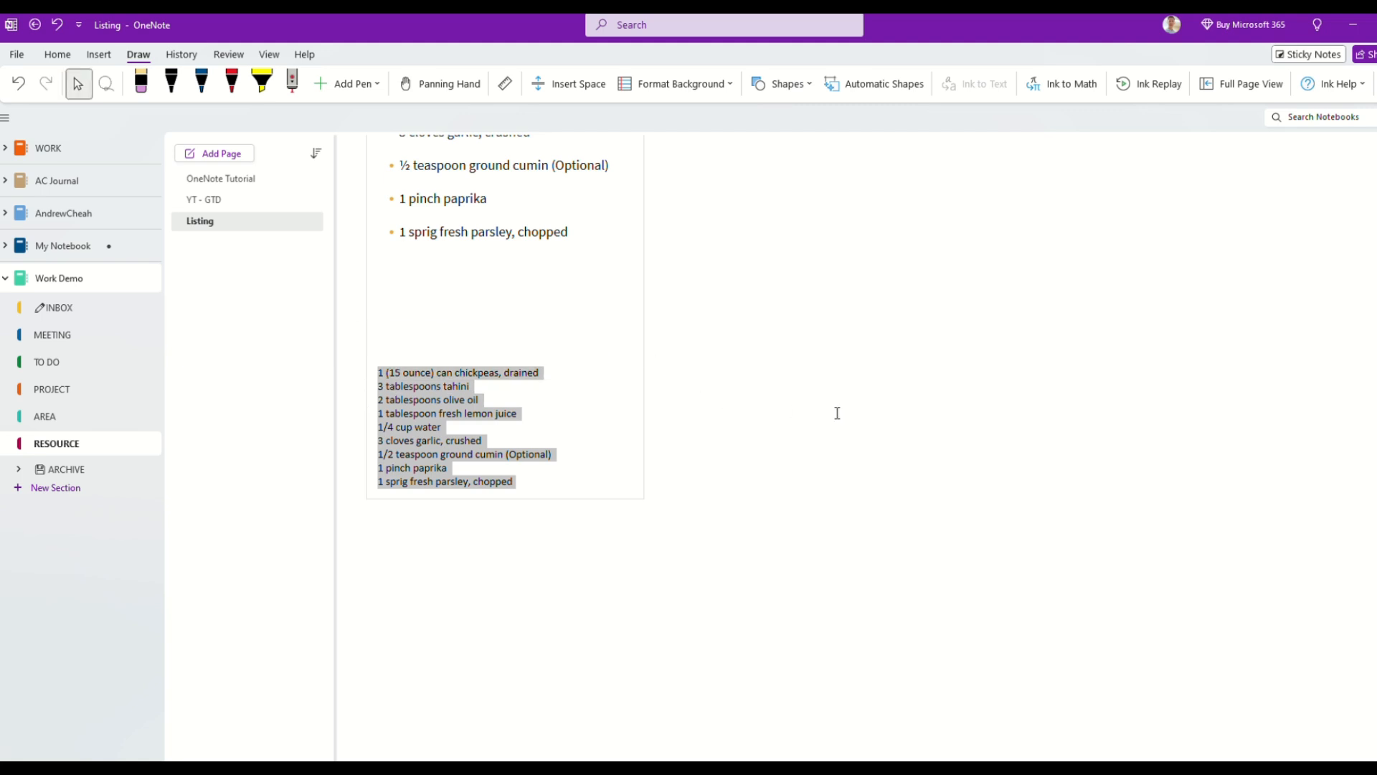
key("ctrl+period")
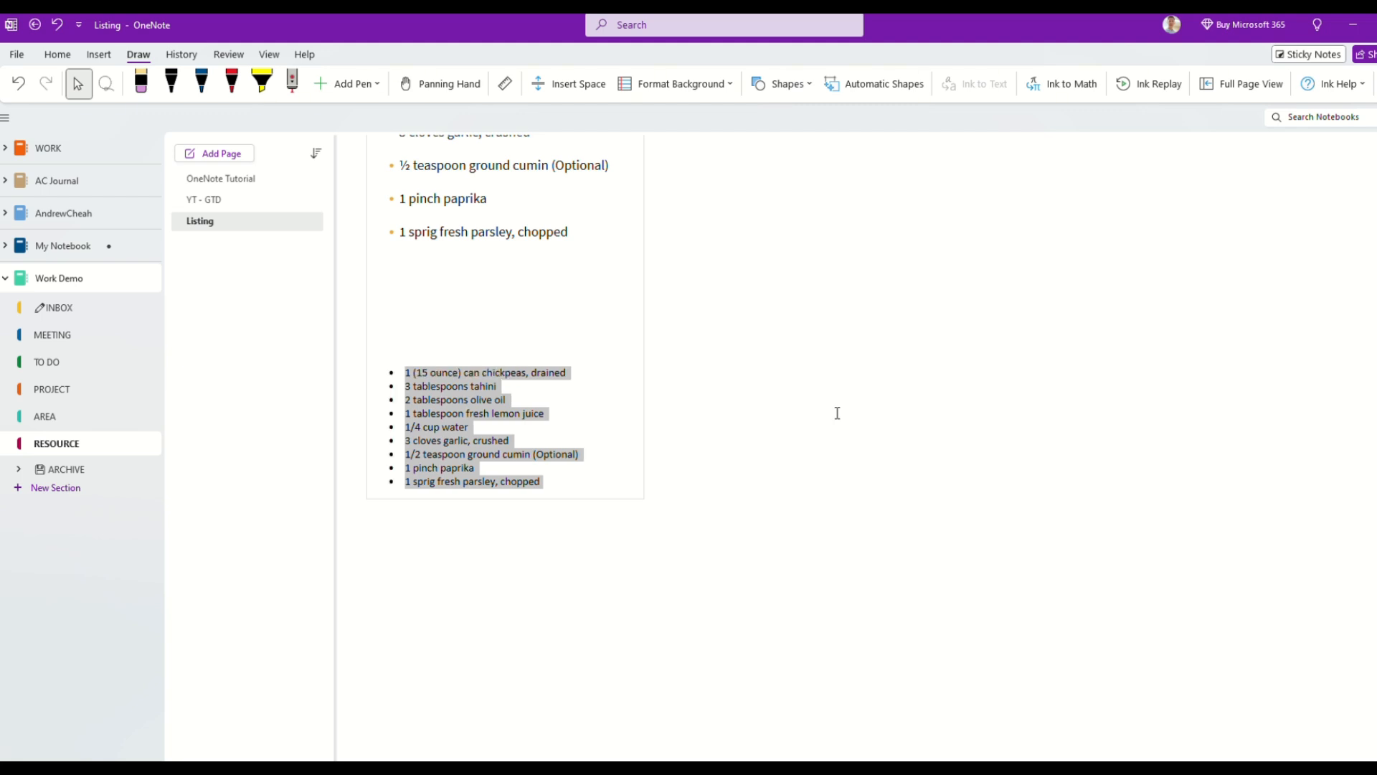
key("ctrl+slash")
left_click(613, 465)
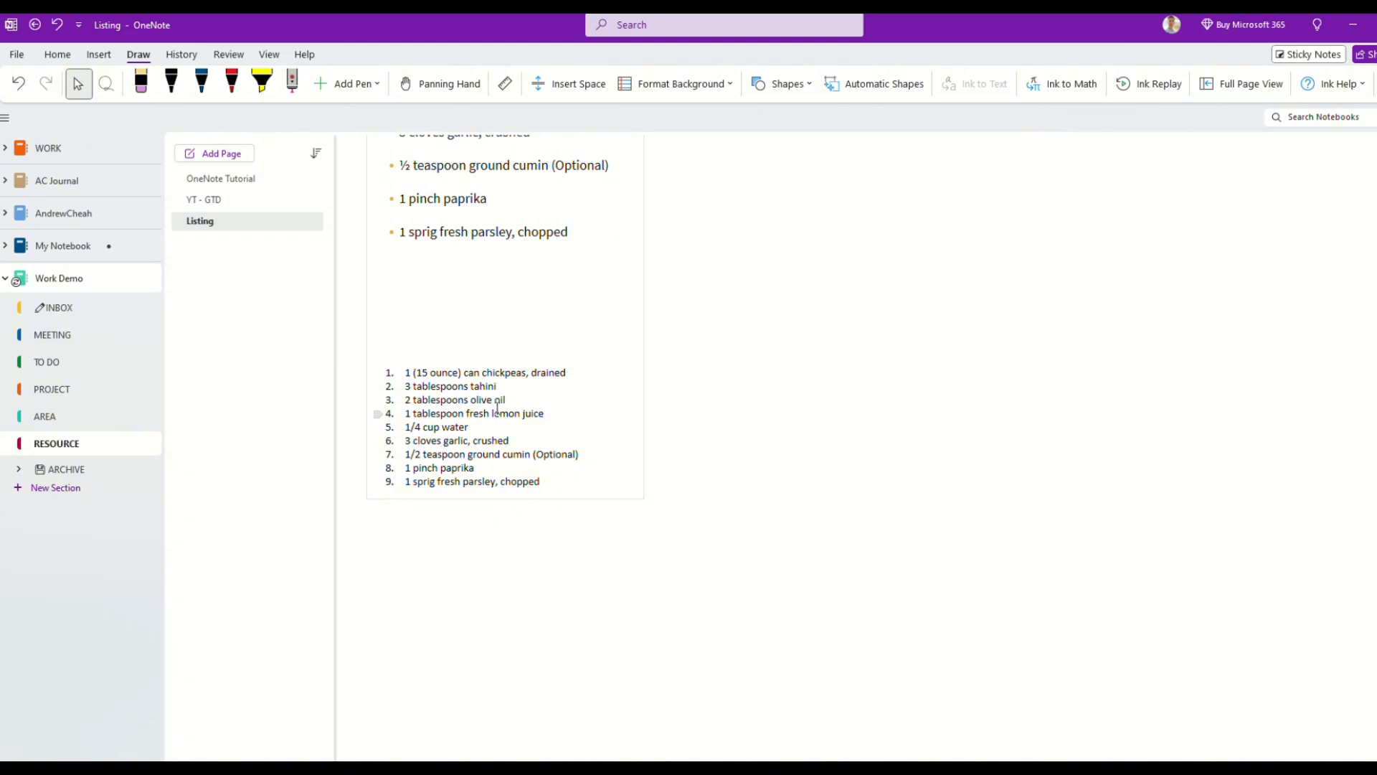
Add several blank lines below the numbered list and start dictation there.
scroll(497, 409, "down", 3)
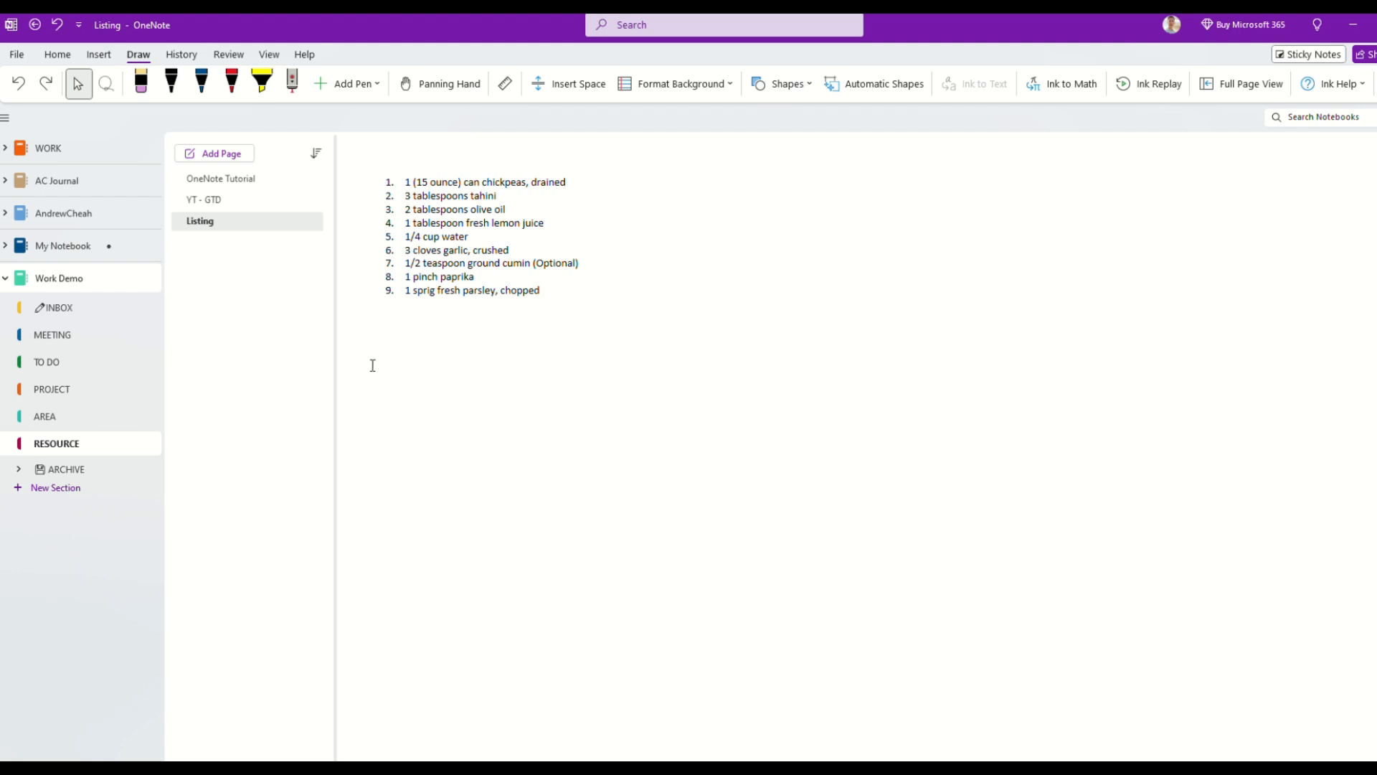
left_click(373, 365)
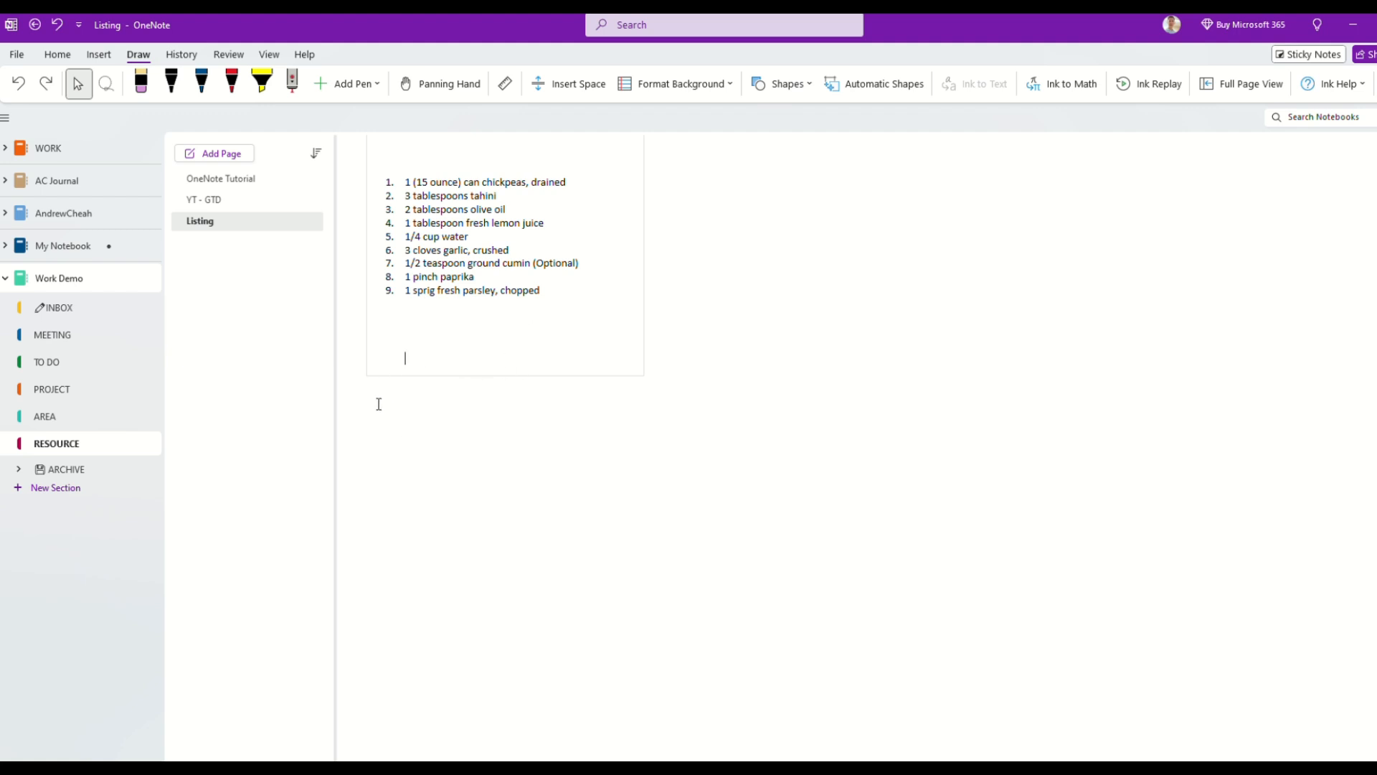
key("Return")
key("Return")
key("Return")
left_click(57, 55)
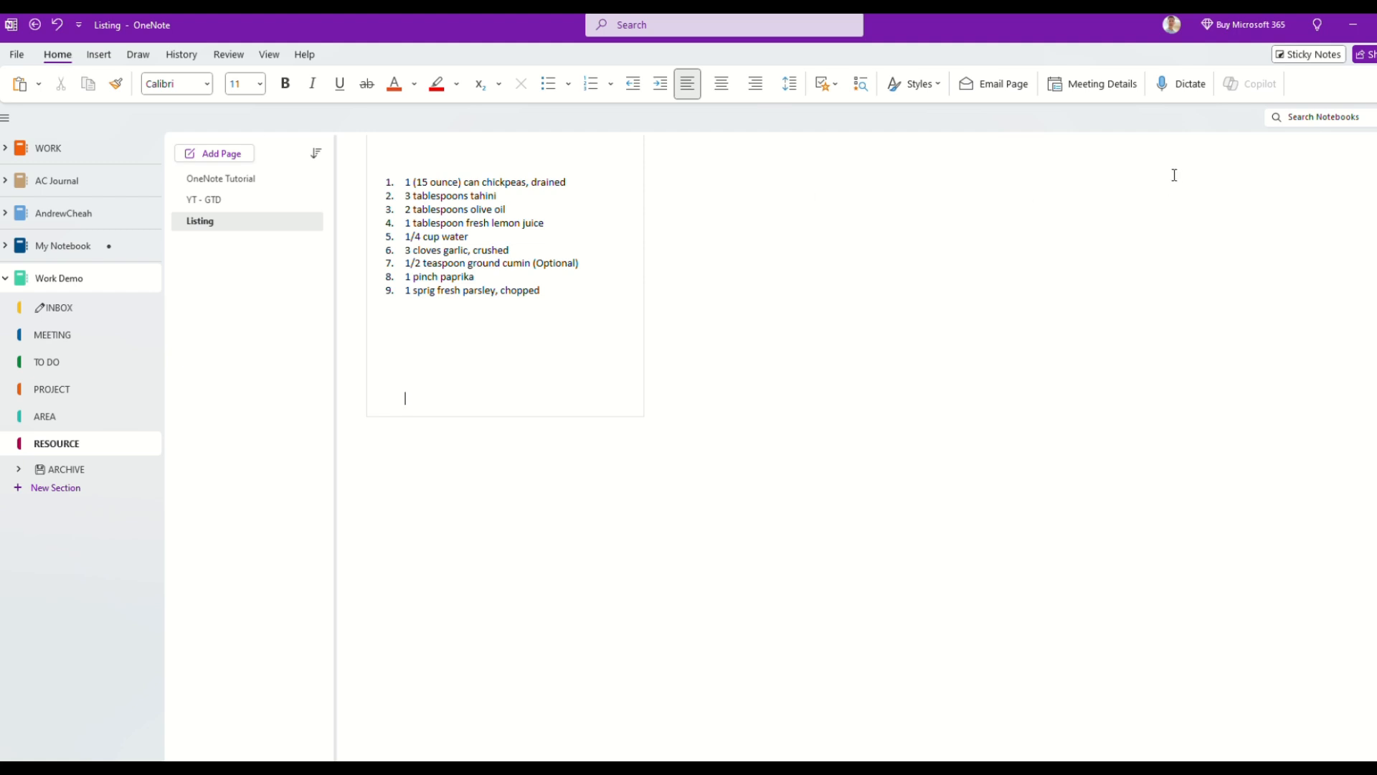
left_click(1183, 86)
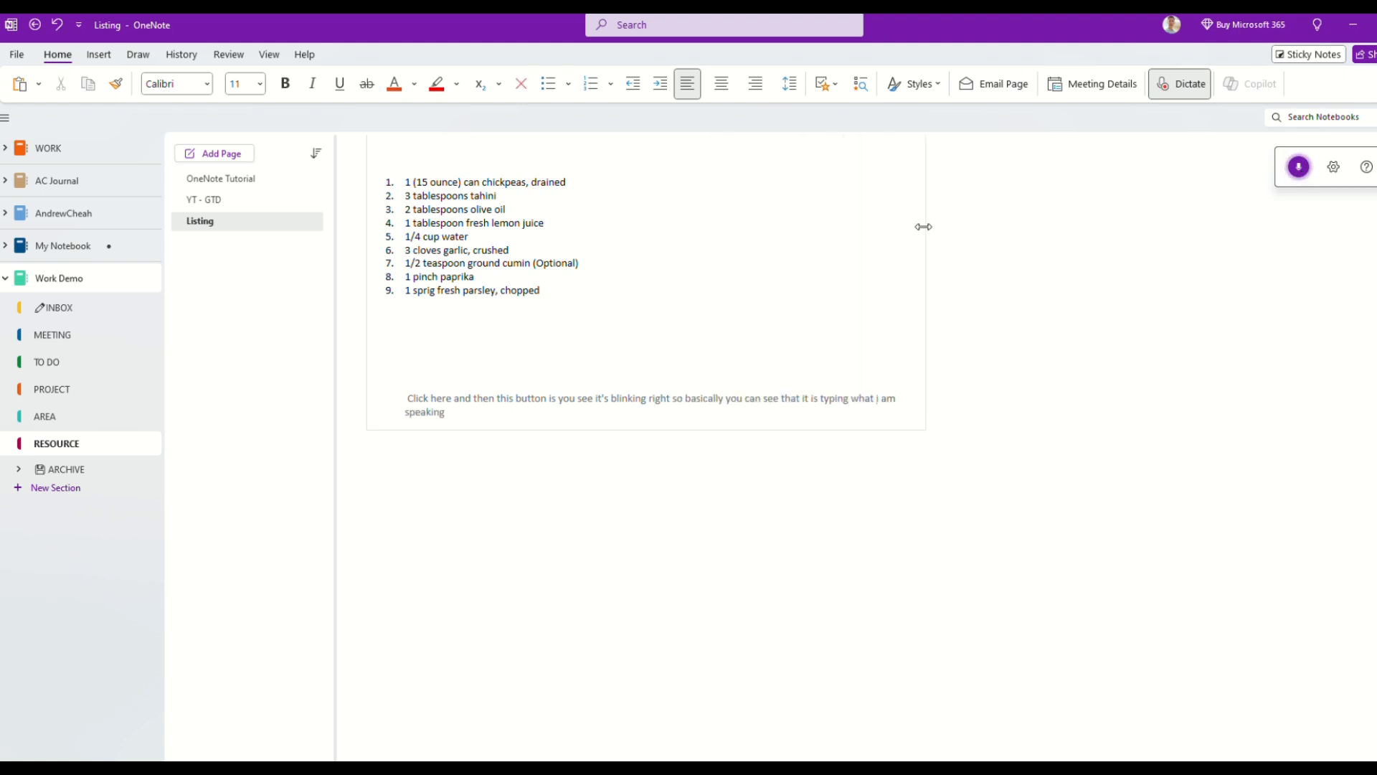
Dictate two lines about typing anywhere and using the dictation button on a very hot day in a separate note below the list, and stop dictation.
left_click_drag(916, 226, 941, 256)
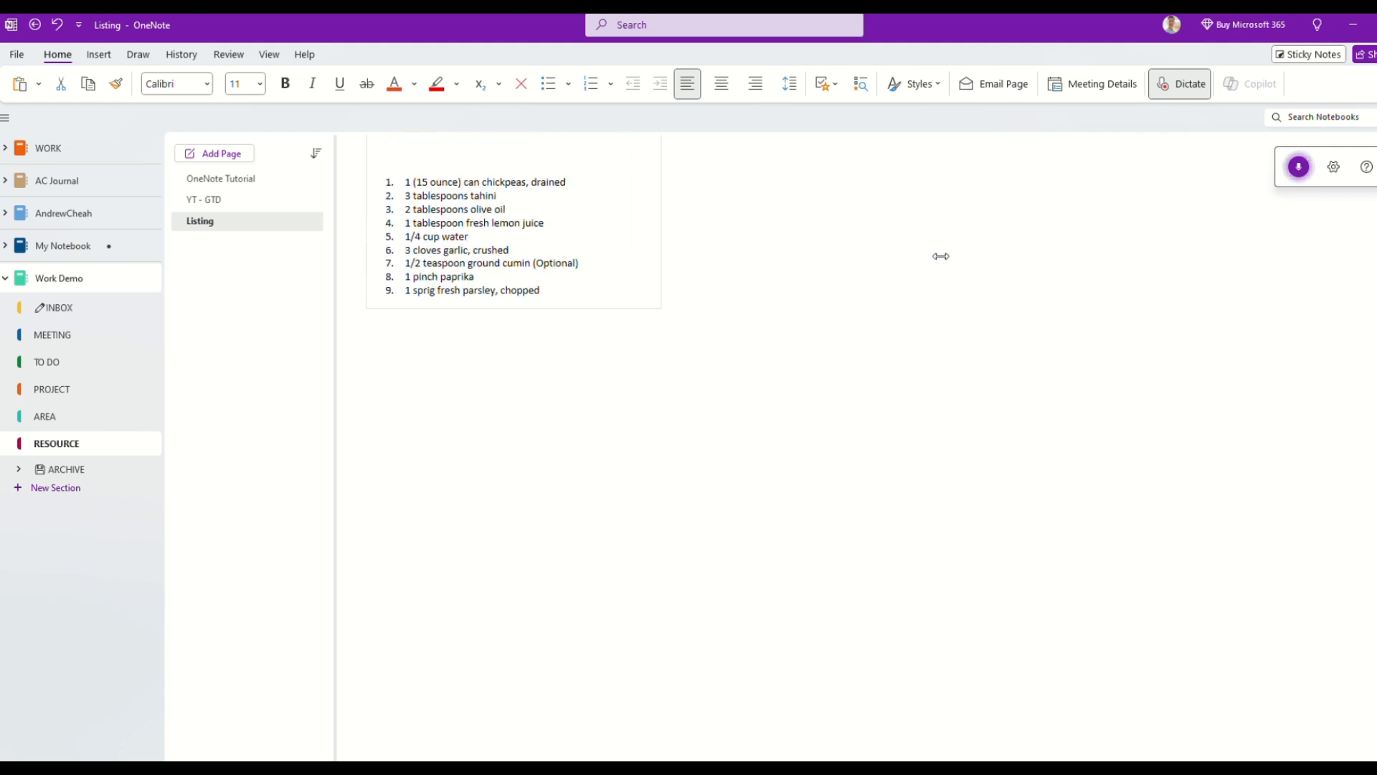
scroll(477, 309, "down", 2)
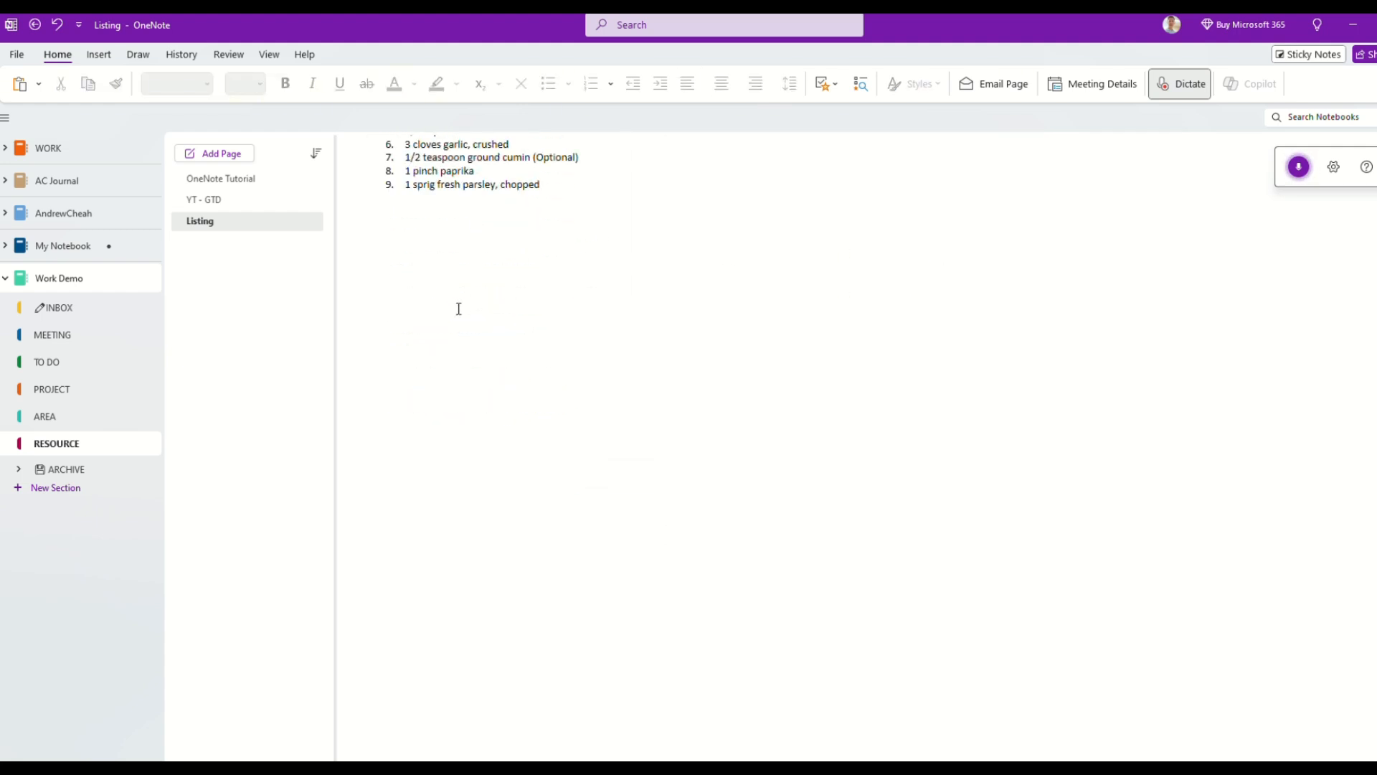
left_click(403, 368)
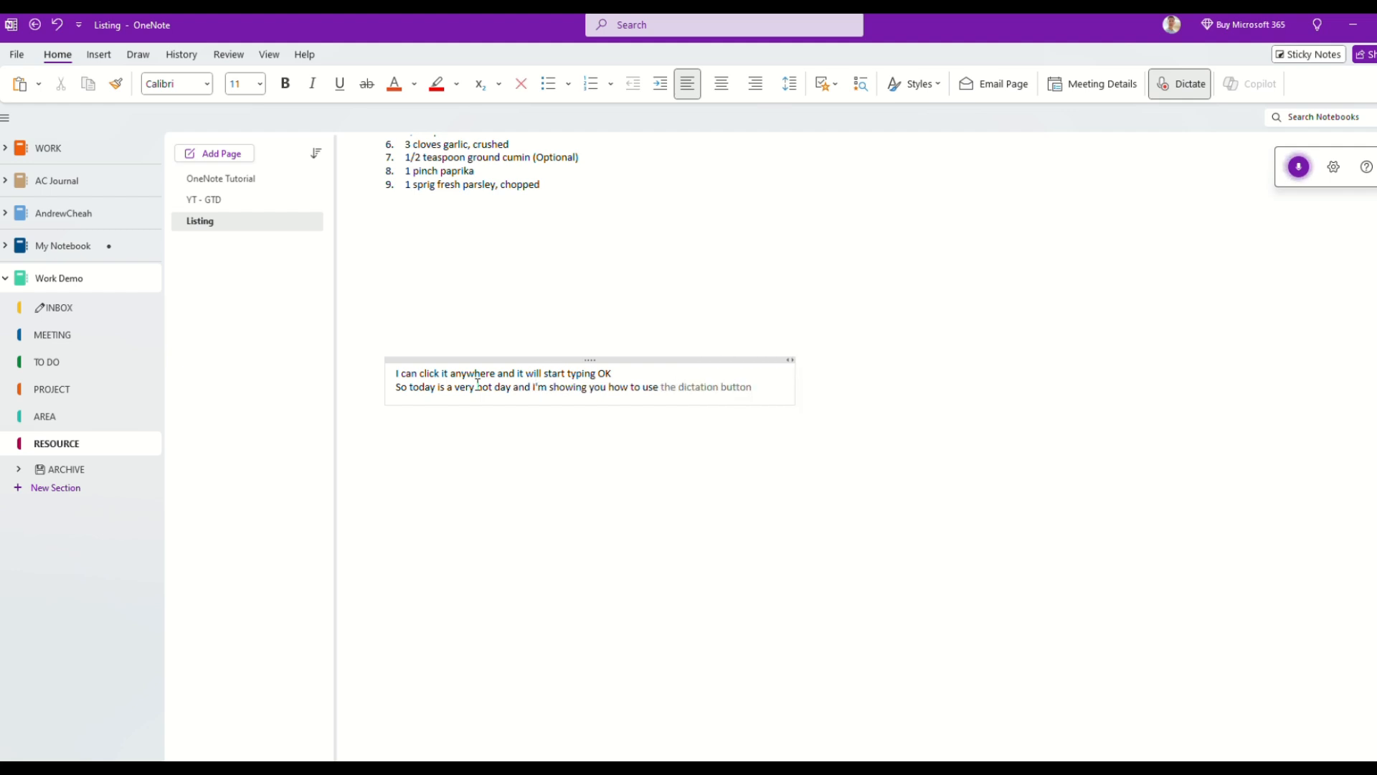
left_click(1299, 169)
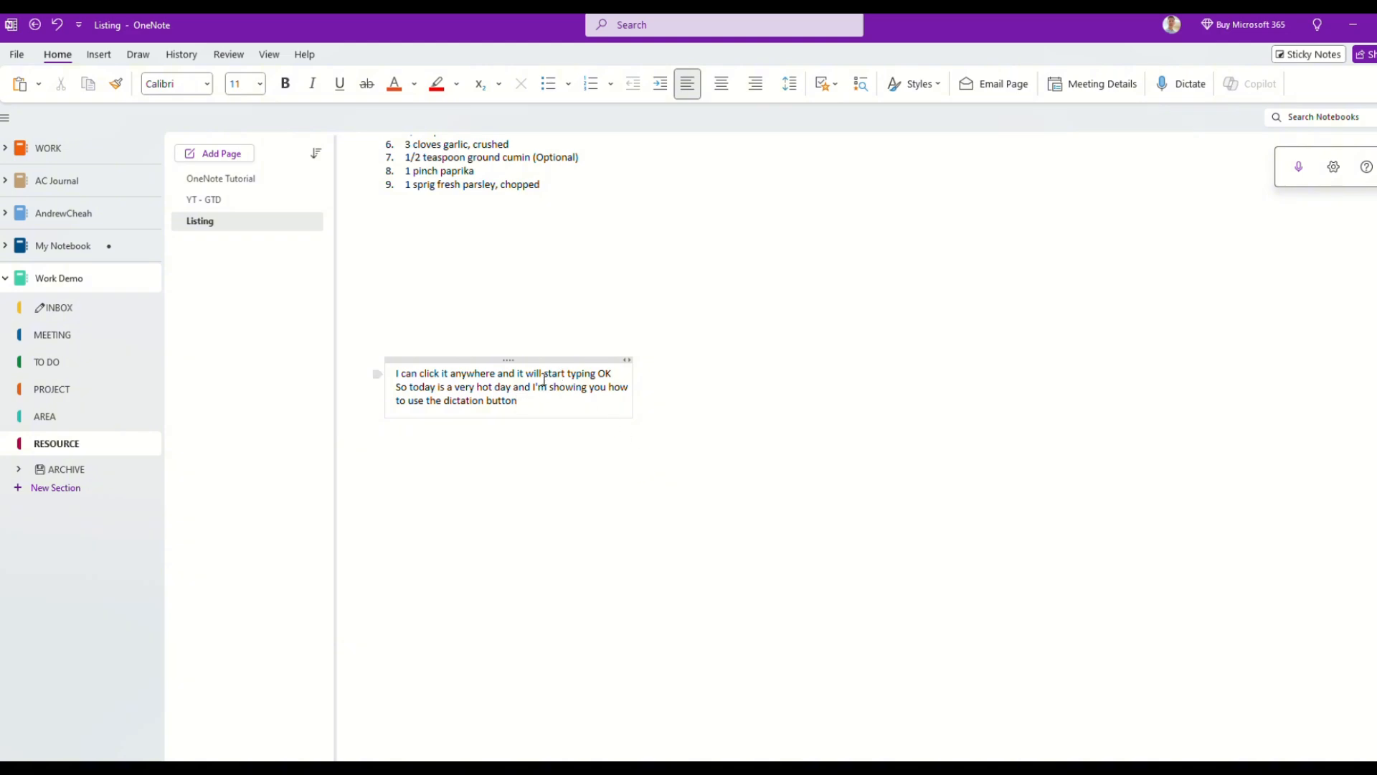
Move the dictated note up to sit just beneath the numbered list, in line with its edge.
left_click_drag(519, 360, 509, 227)
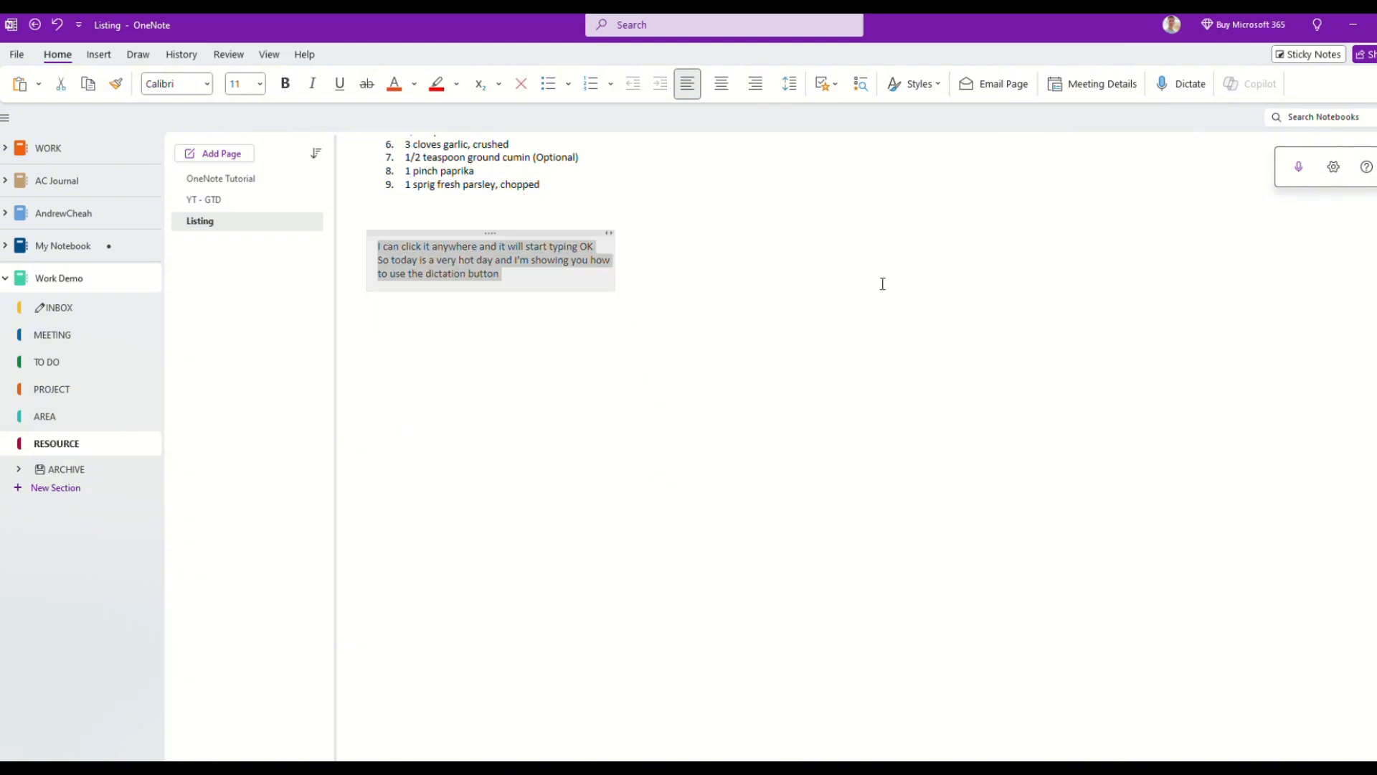
left_click(507, 279)
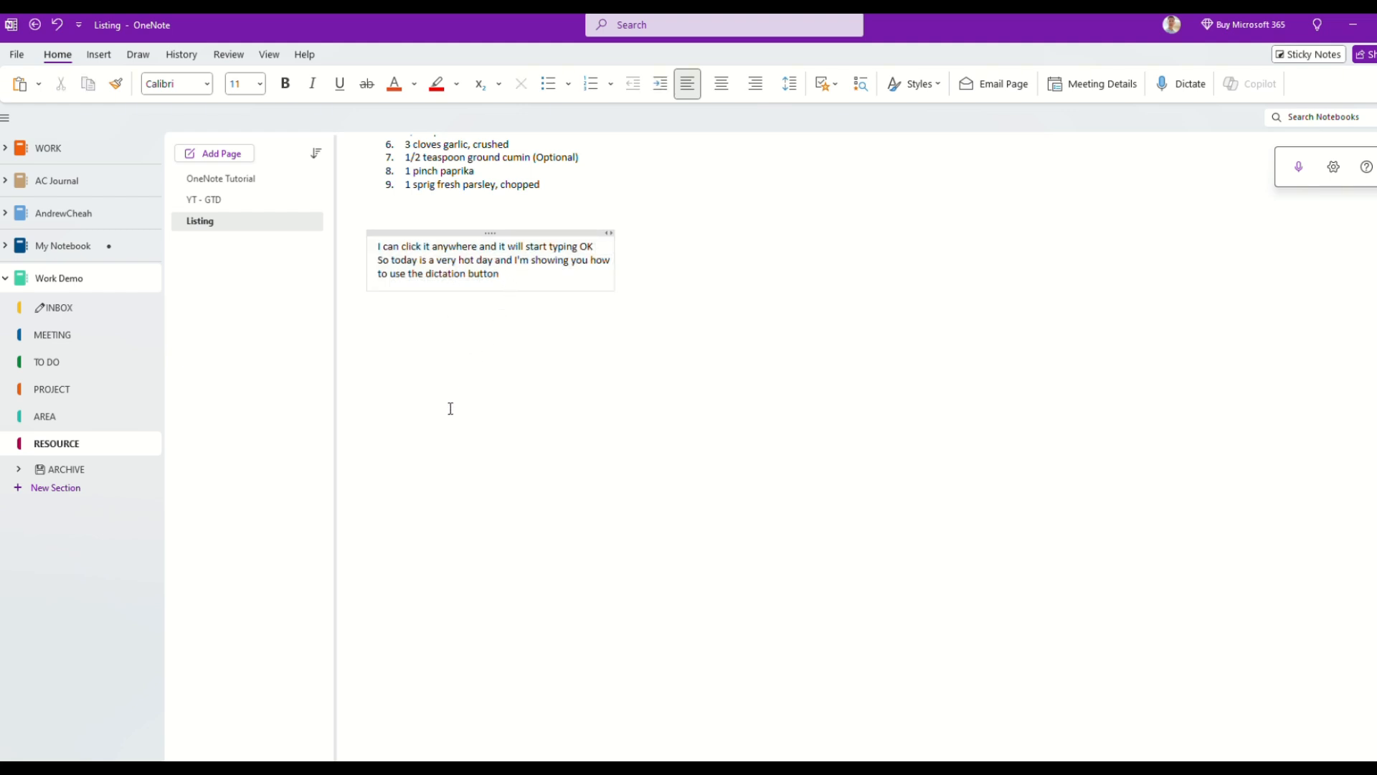
left_click(402, 354)
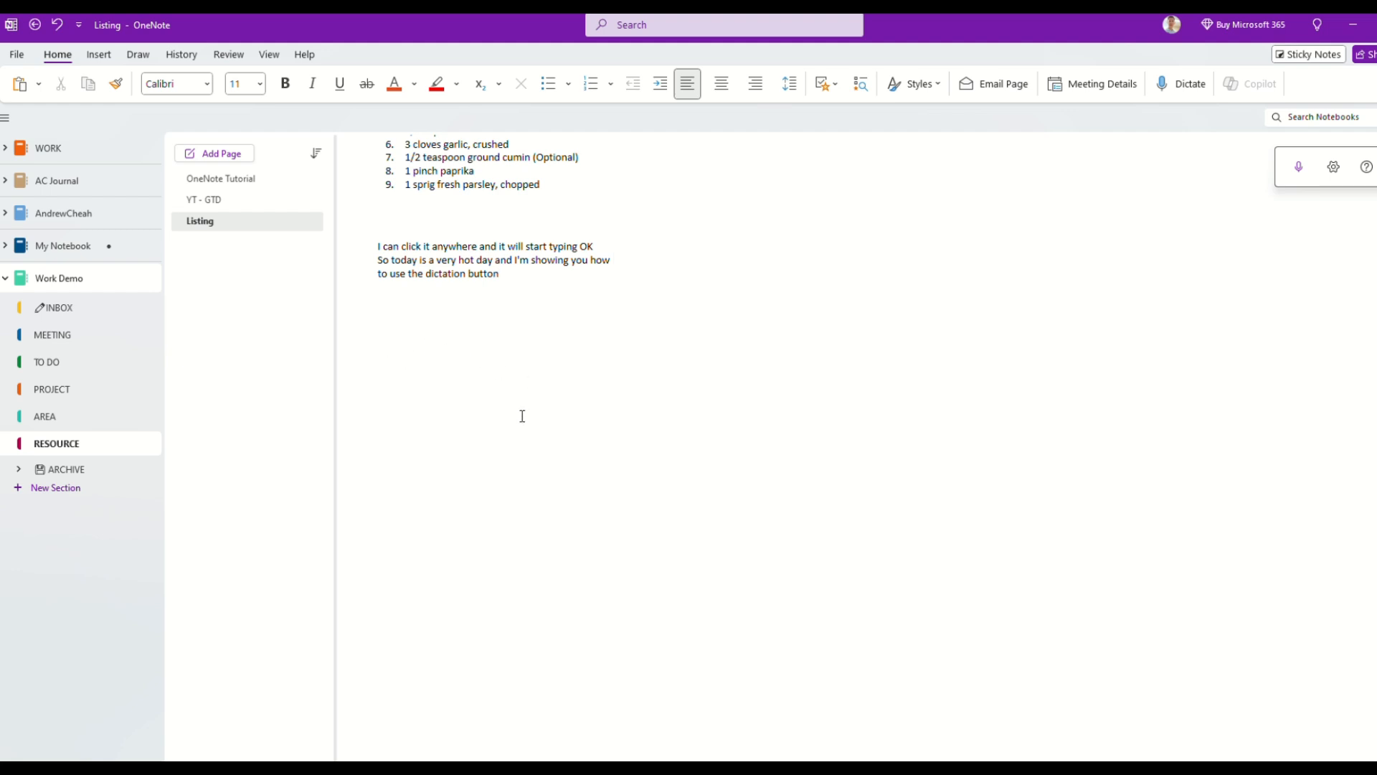
Draw a rough freehand circle with the black pen below the dictated note.
left_click(139, 55)
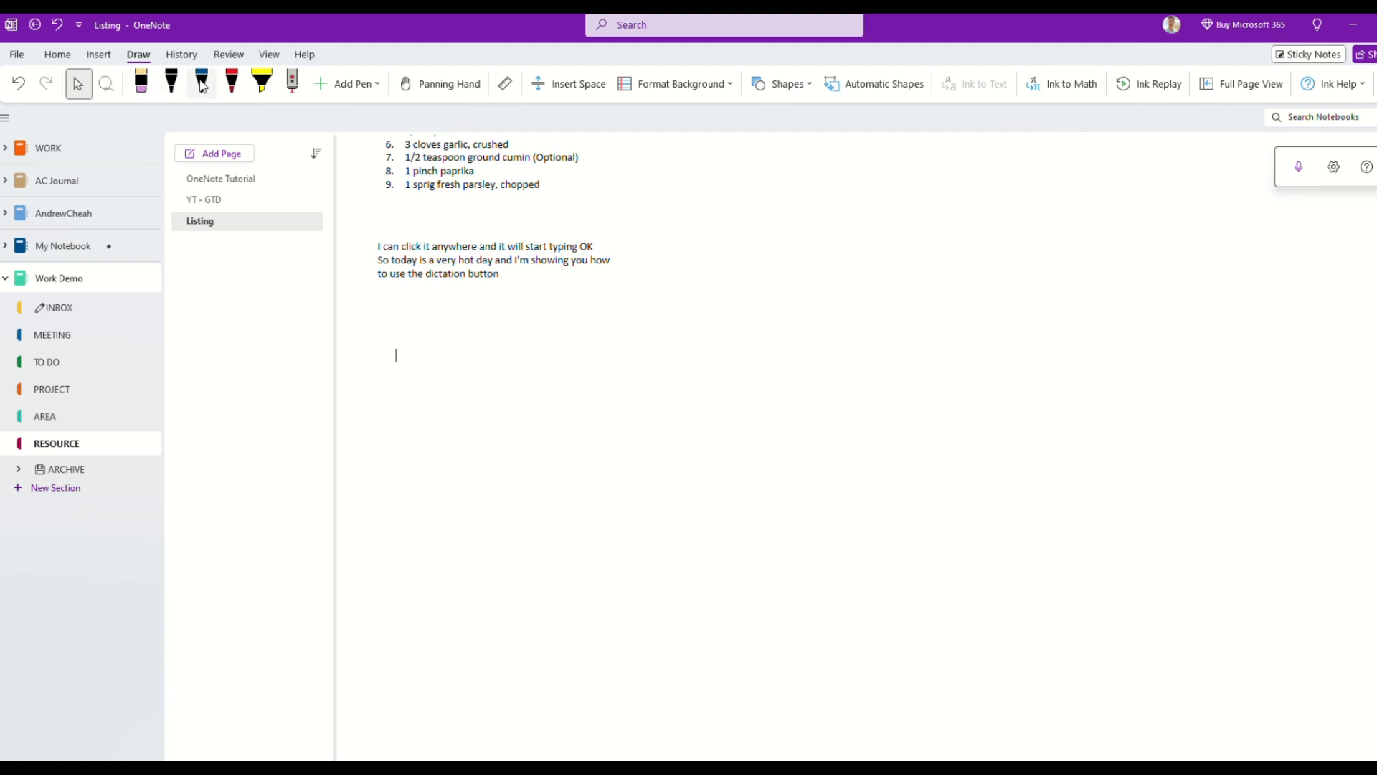
left_click(172, 83)
mouse_move(455, 331)
left_mouse_down()
mouse_move(403, 399)
mouse_move(460, 325)
left_mouse_up()
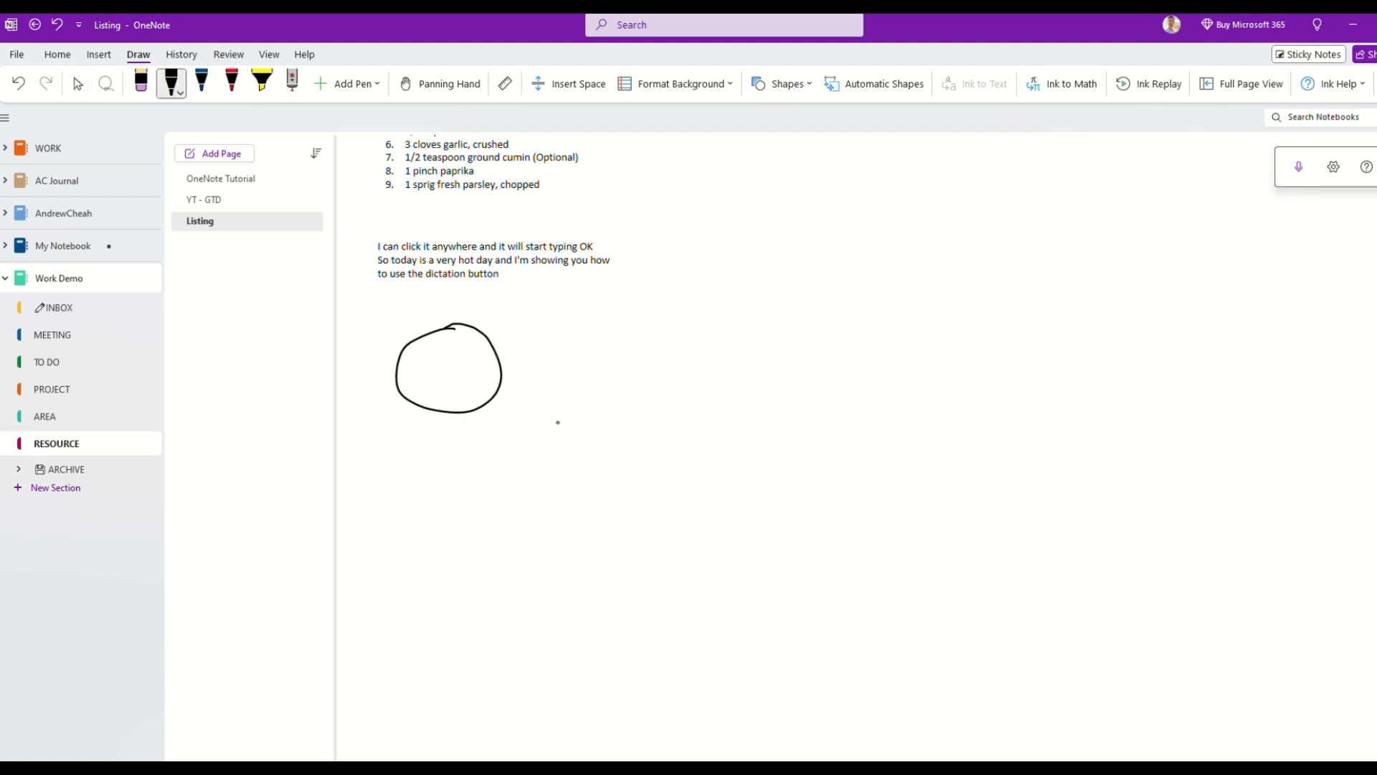
Draw a circle and a triangle below the freehand circle, snapping each pen stroke to a perfect shape.
scroll(555, 410, "down", 3)
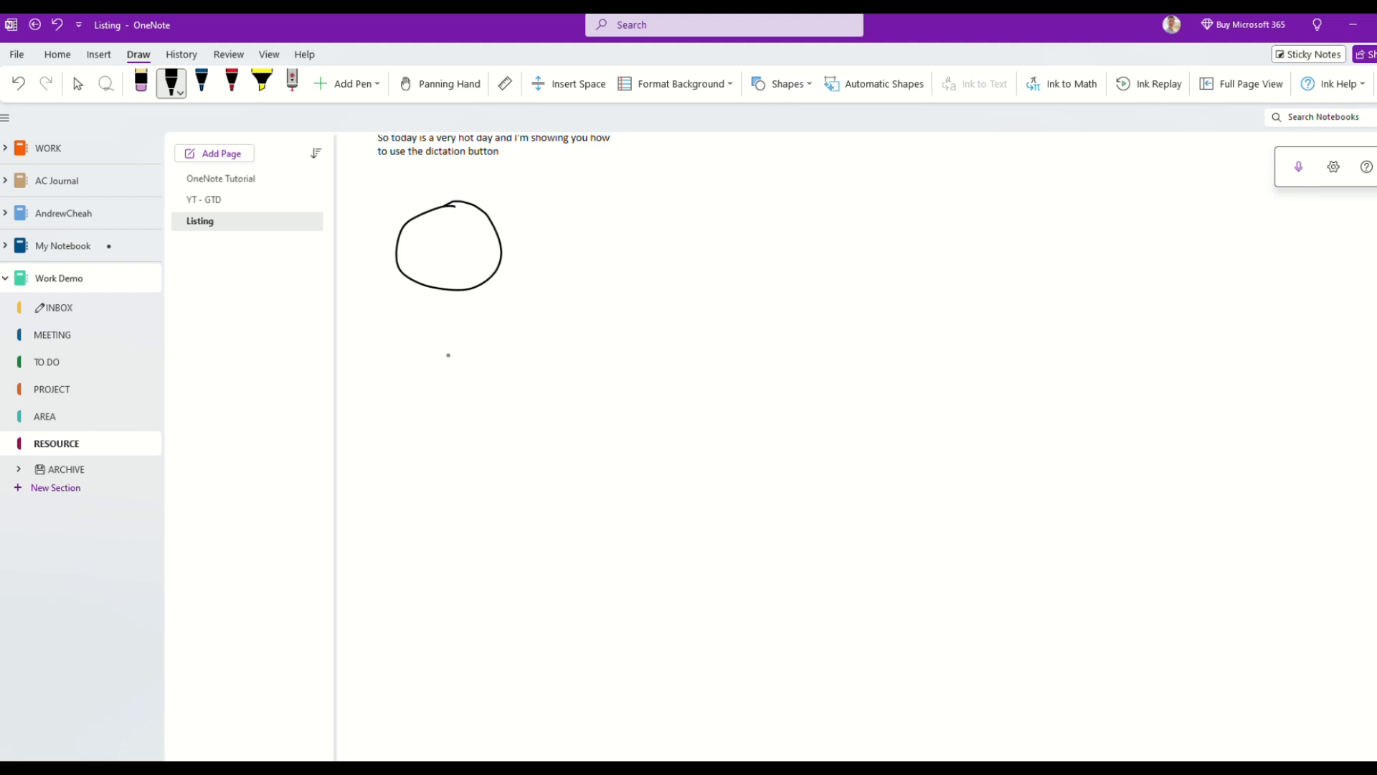
mouse_move(447, 334)
left_mouse_down()
mouse_move(399, 364)
mouse_move(505, 409)
mouse_move(488, 344)
mouse_move(453, 337)
left_mouse_up()
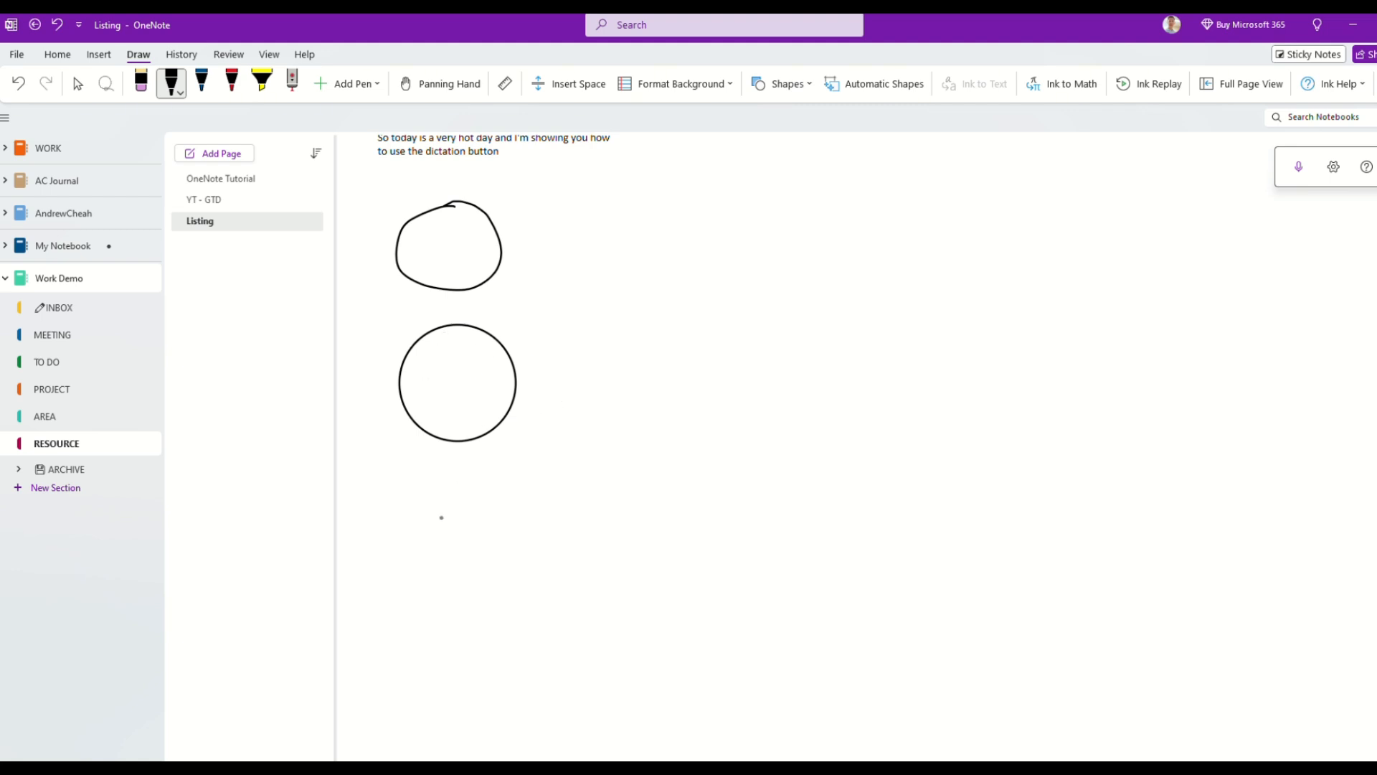
mouse_move(437, 481)
left_mouse_down()
mouse_move(466, 553)
mouse_move(495, 518)
mouse_move(459, 472)
left_mouse_up()
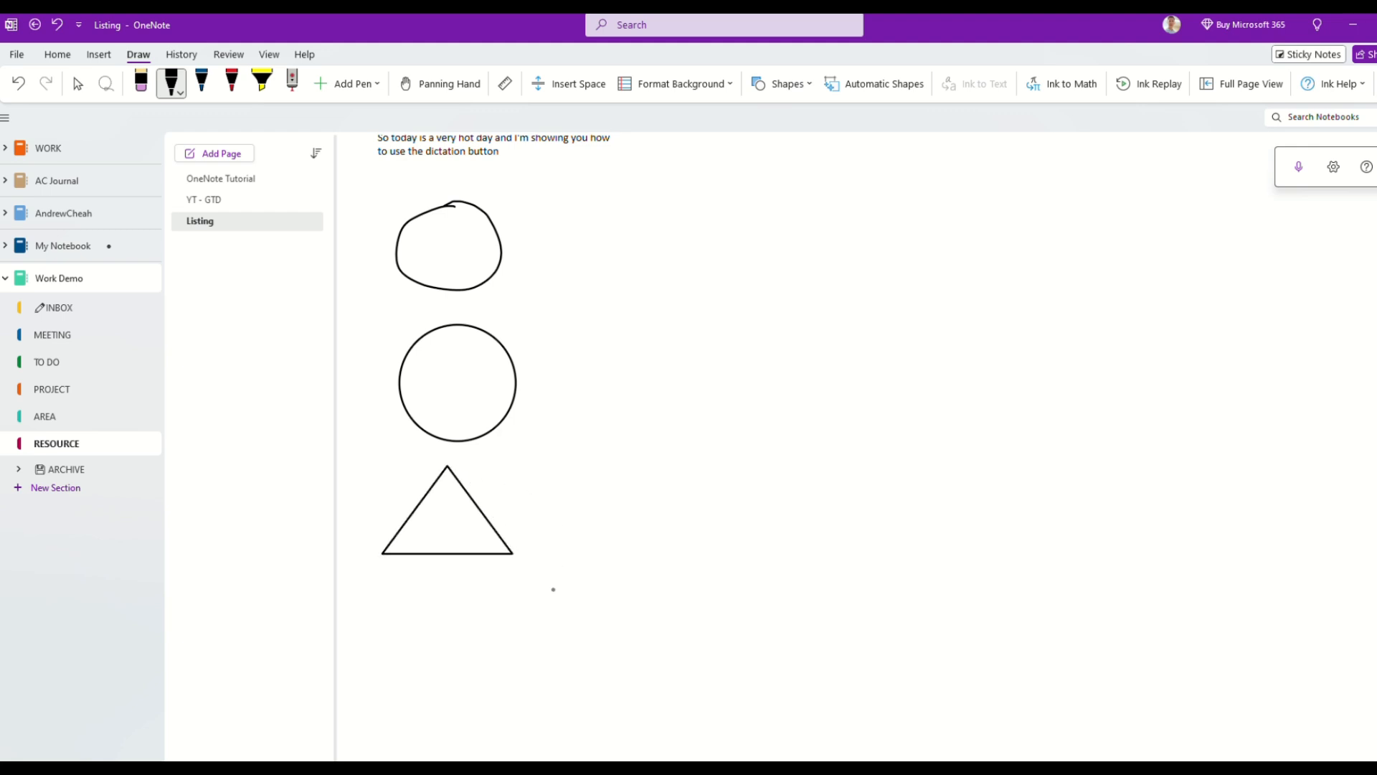
Draw a square below the triangle, snap it to a perfect shape, and return to object selection mode.
scroll(477, 630, "down", 5)
scroll(500, 430, "up", 3)
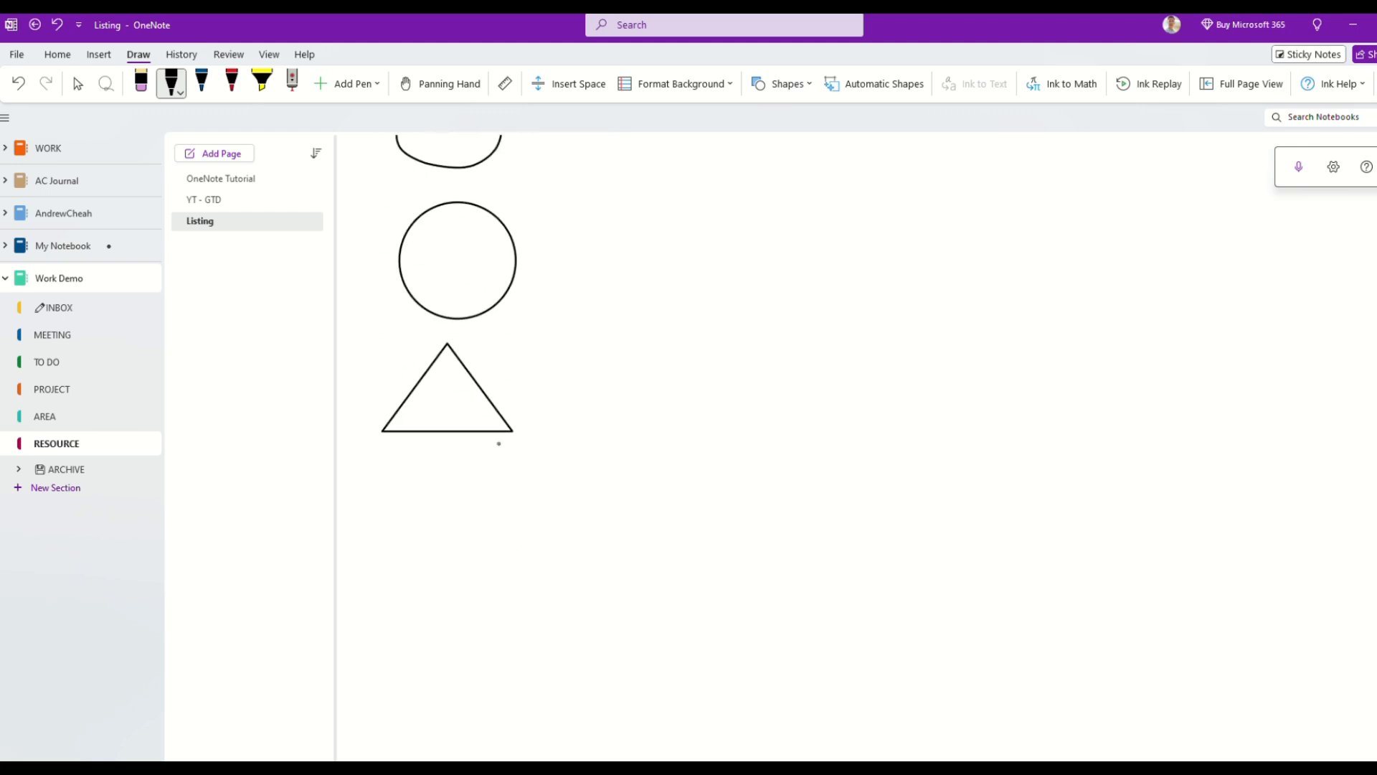
mouse_move(388, 476)
left_mouse_down()
mouse_move(383, 558)
mouse_move(477, 560)
mouse_move(488, 469)
mouse_move(401, 476)
left_mouse_up()
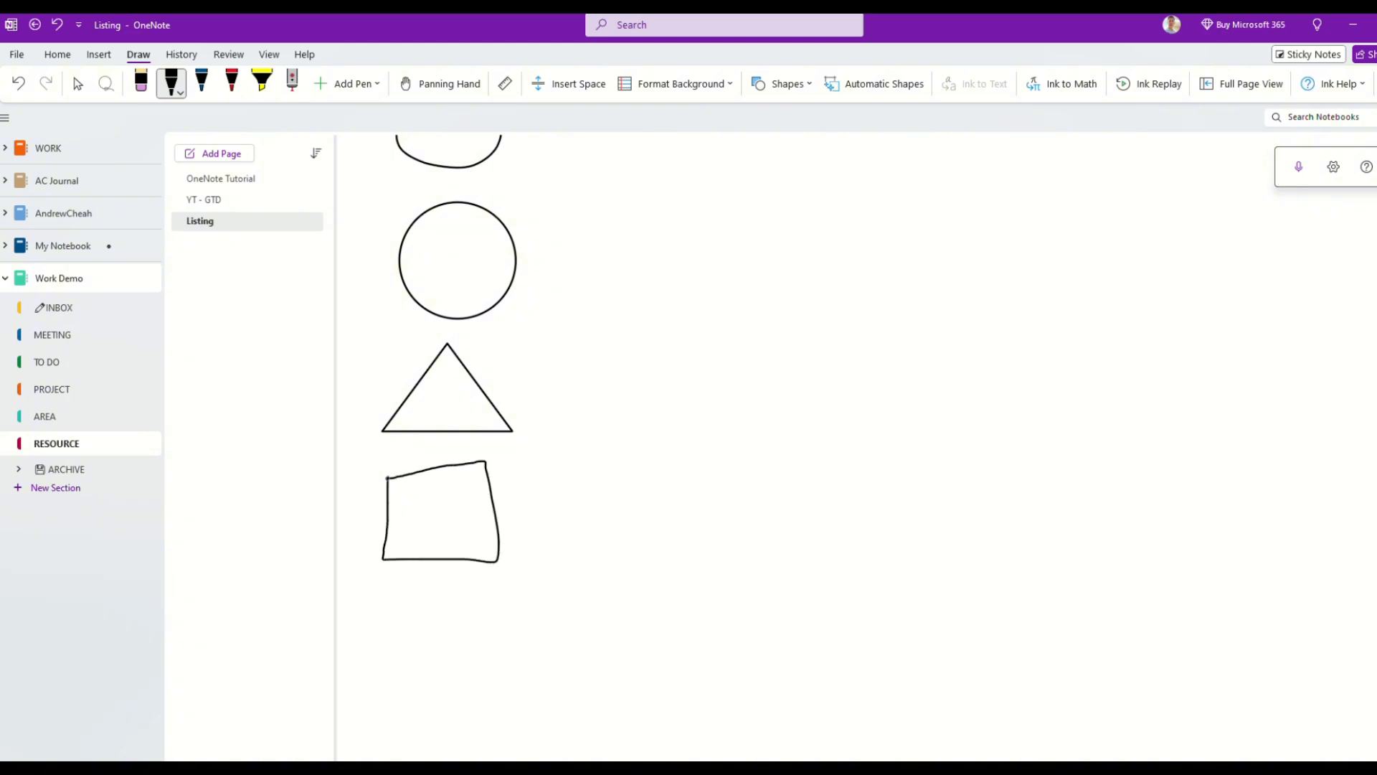
scroll(621, 544, "down", 3)
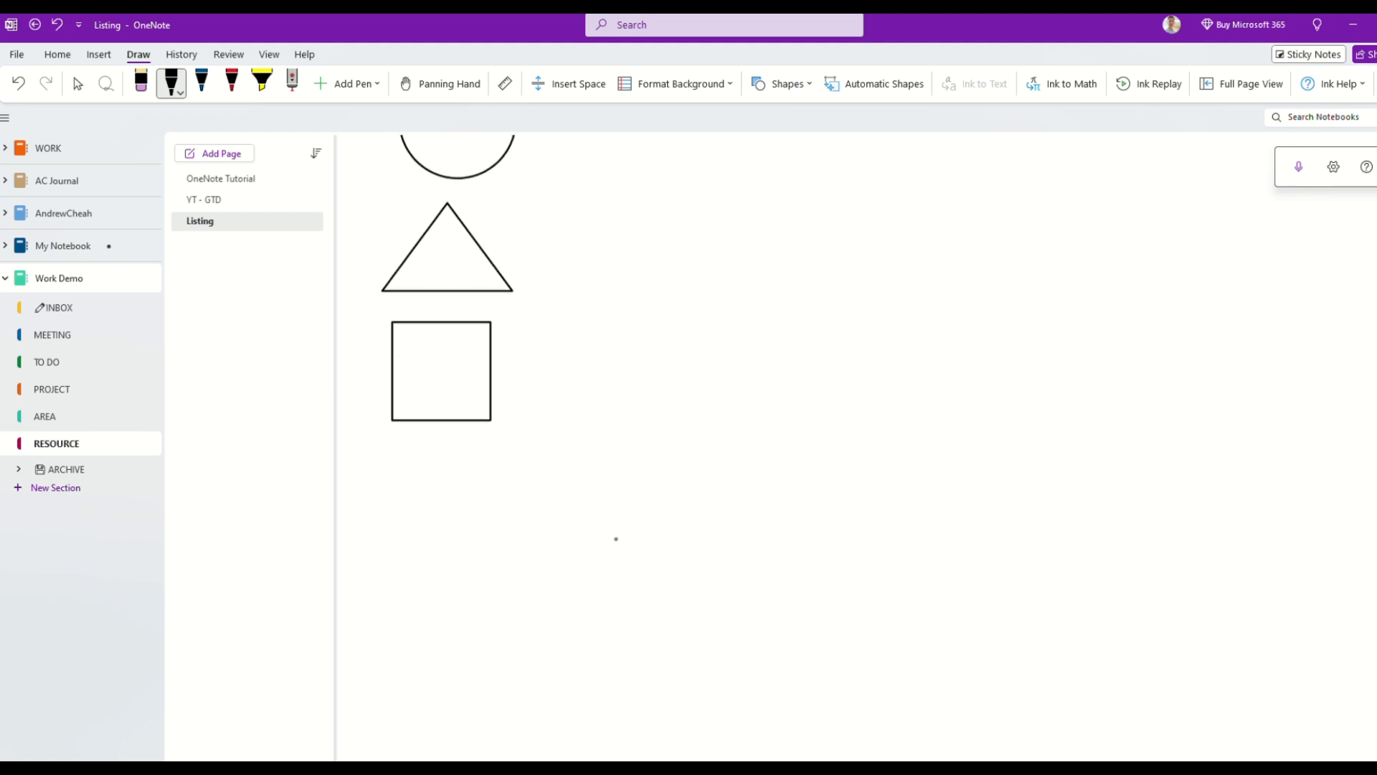
scroll(615, 538, "up", 3)
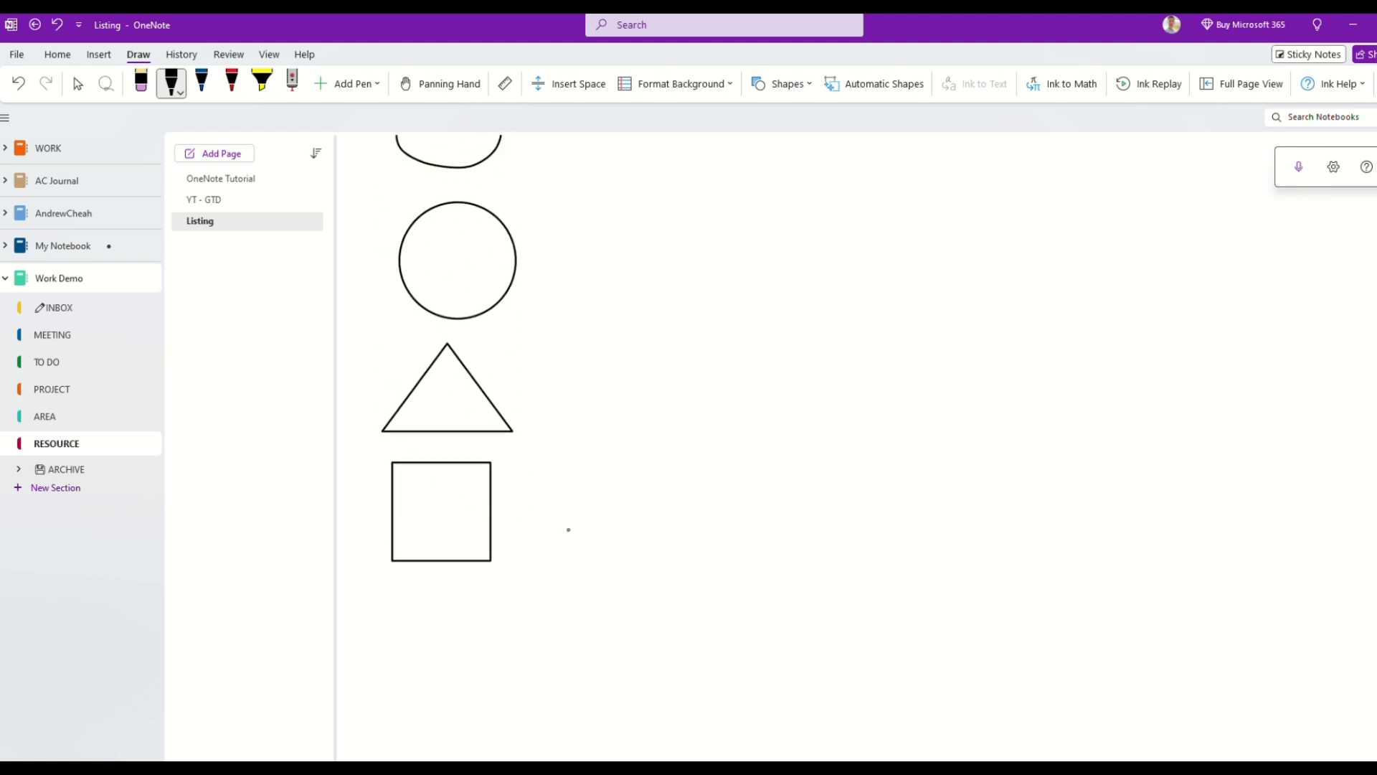
scroll(568, 530, "up", 5)
scroll(569, 529, "down", 5)
scroll(568, 530, "up", 2)
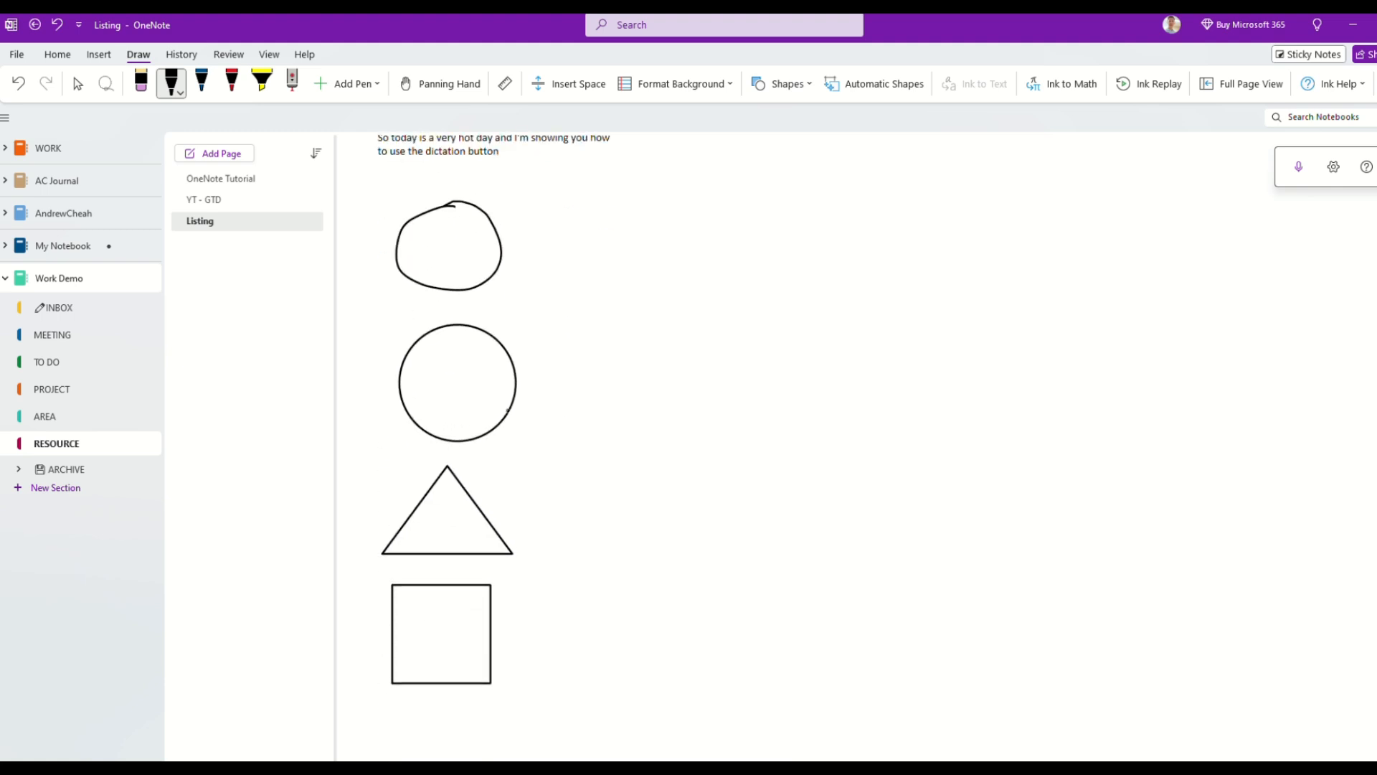
left_click(77, 85)
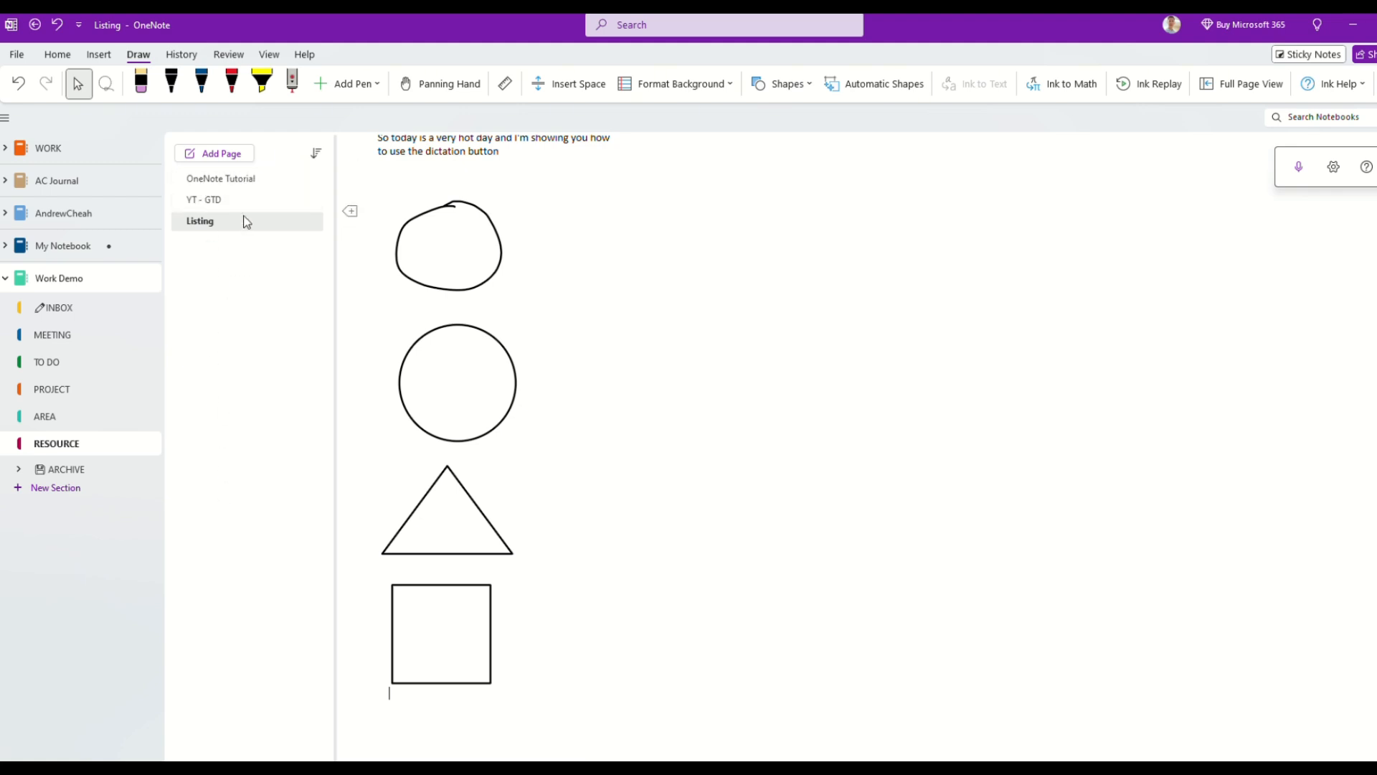
Sort the RESOURCE section's pages alphabetically, and then by date modified.
left_click(318, 156)
left_click(372, 184)
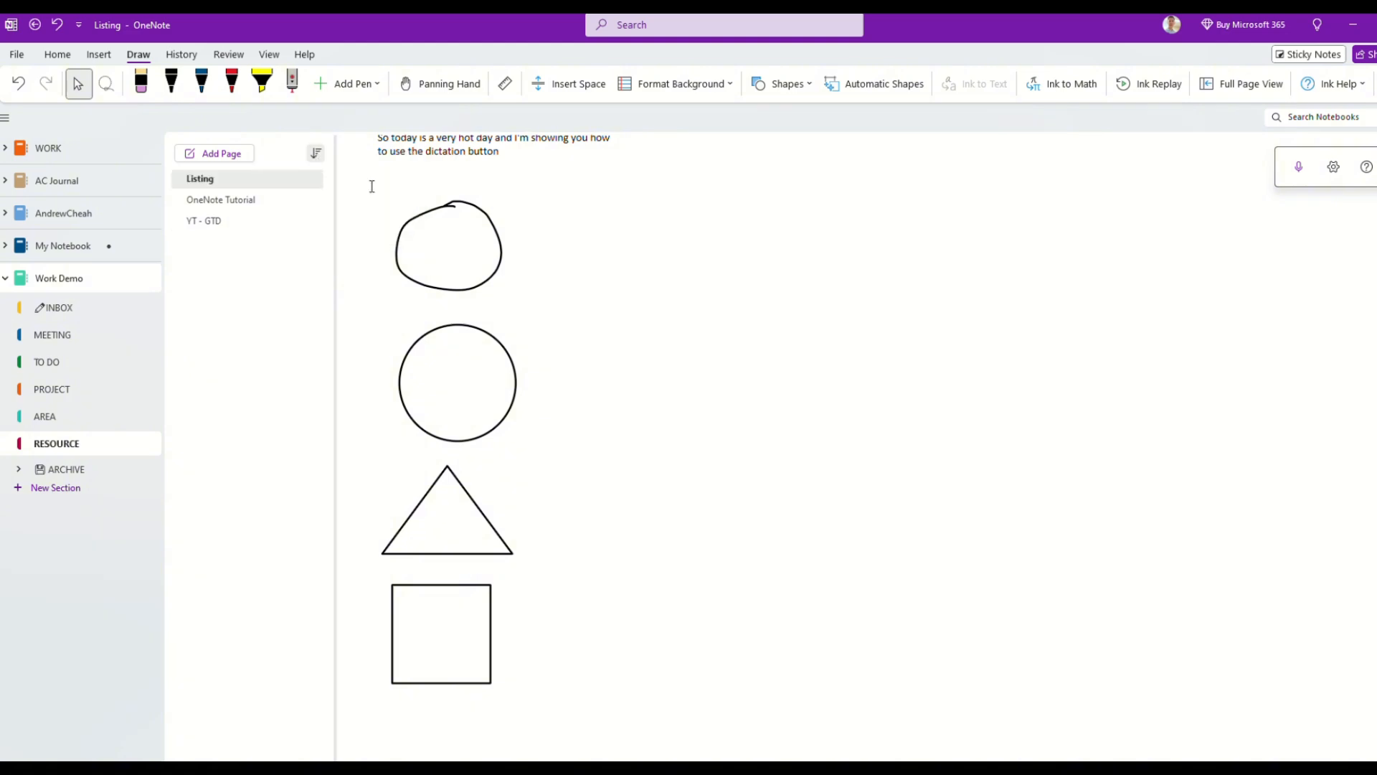
left_click(316, 155)
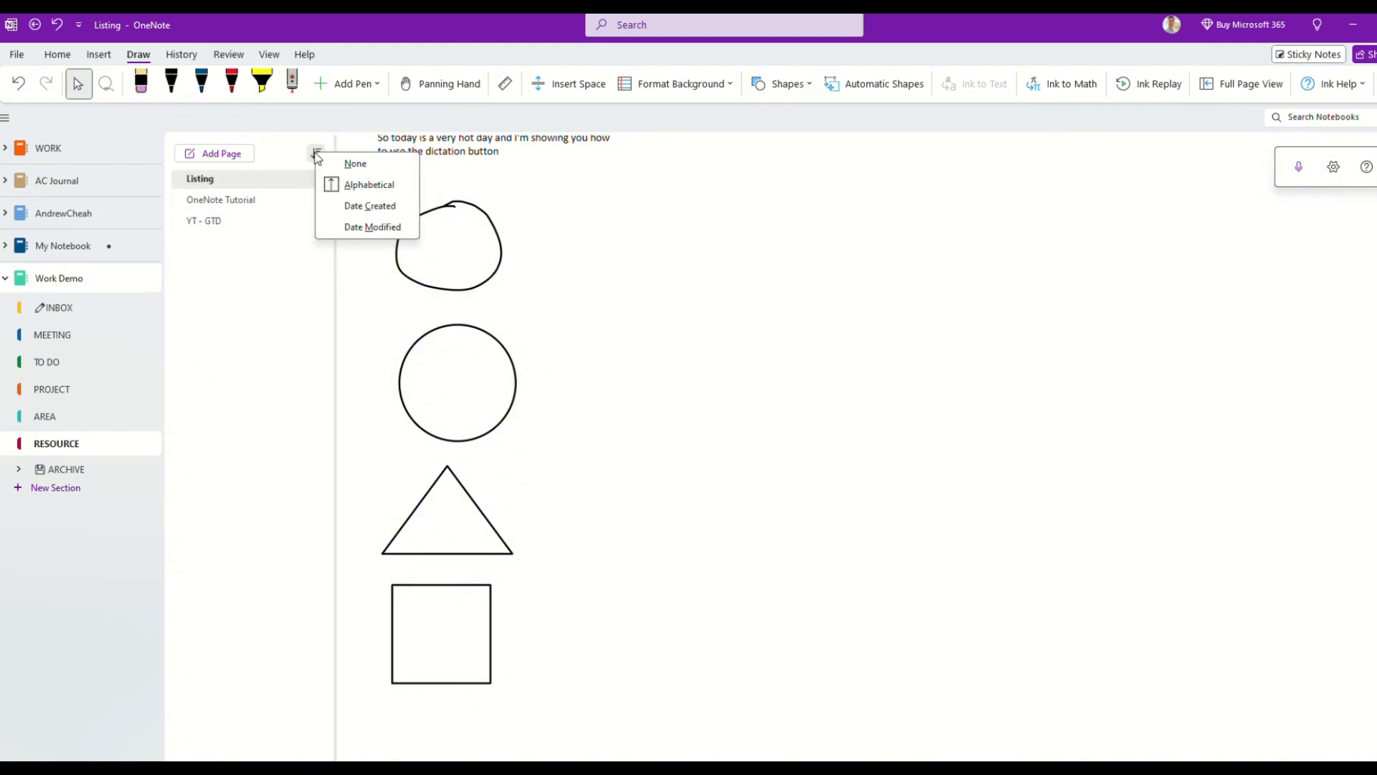
left_click(370, 226)
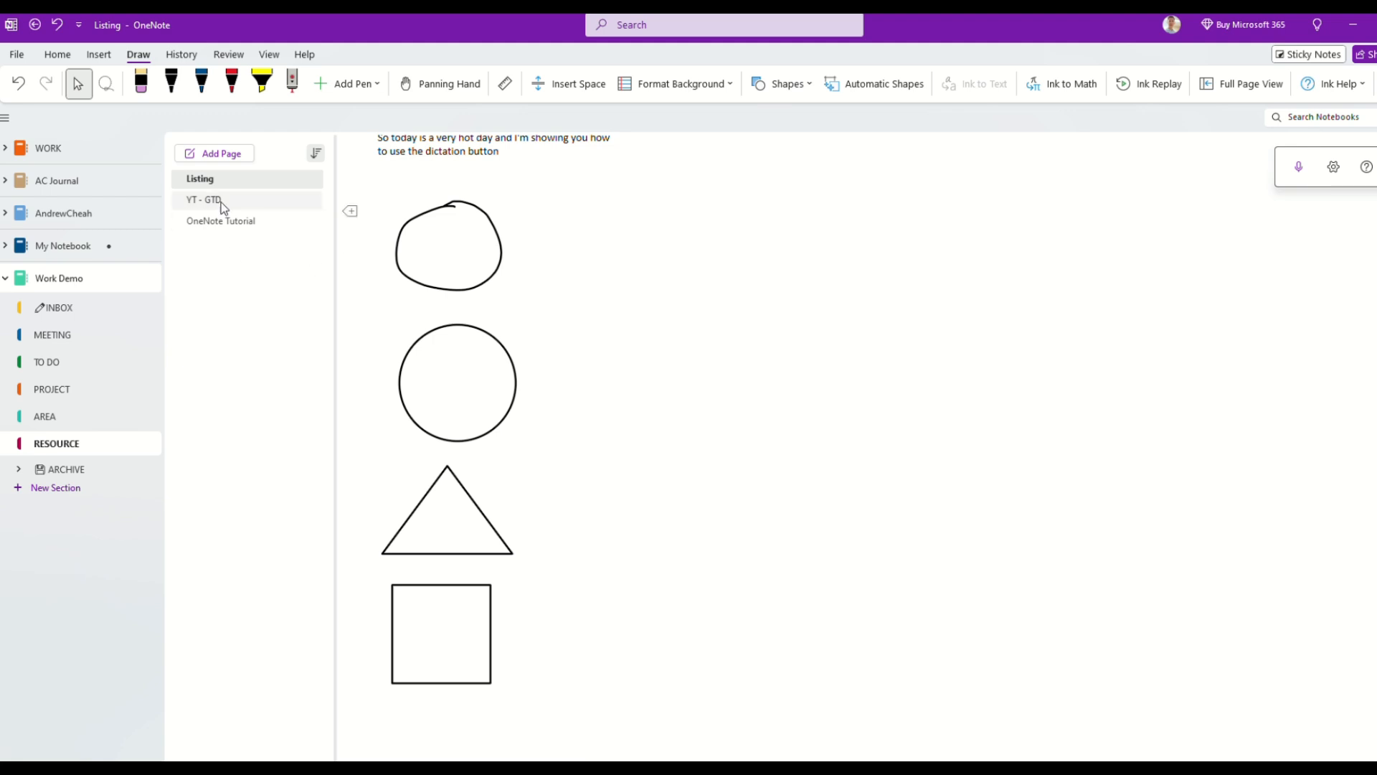
Set the page sorting to None and manually move the Listing page above YT - GTD.
left_click(318, 155)
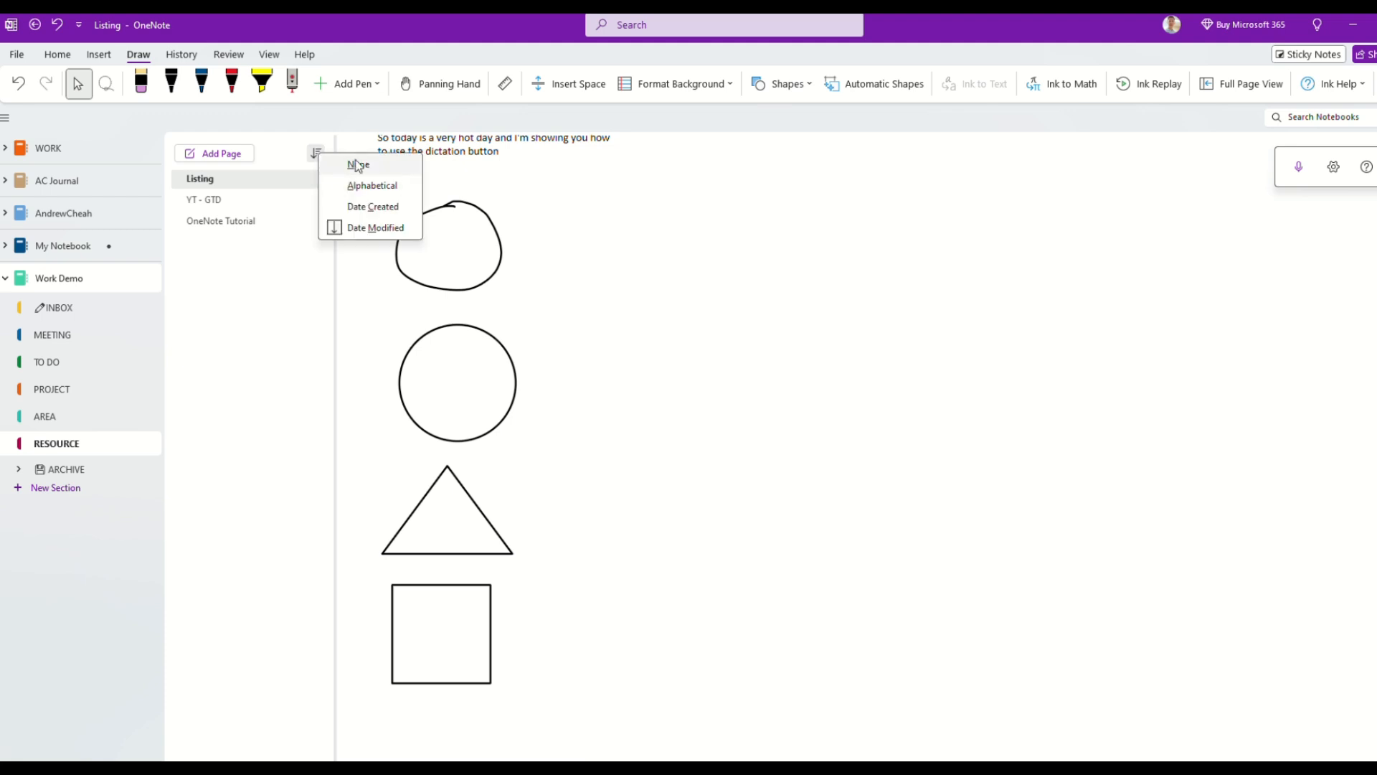
left_click(358, 166)
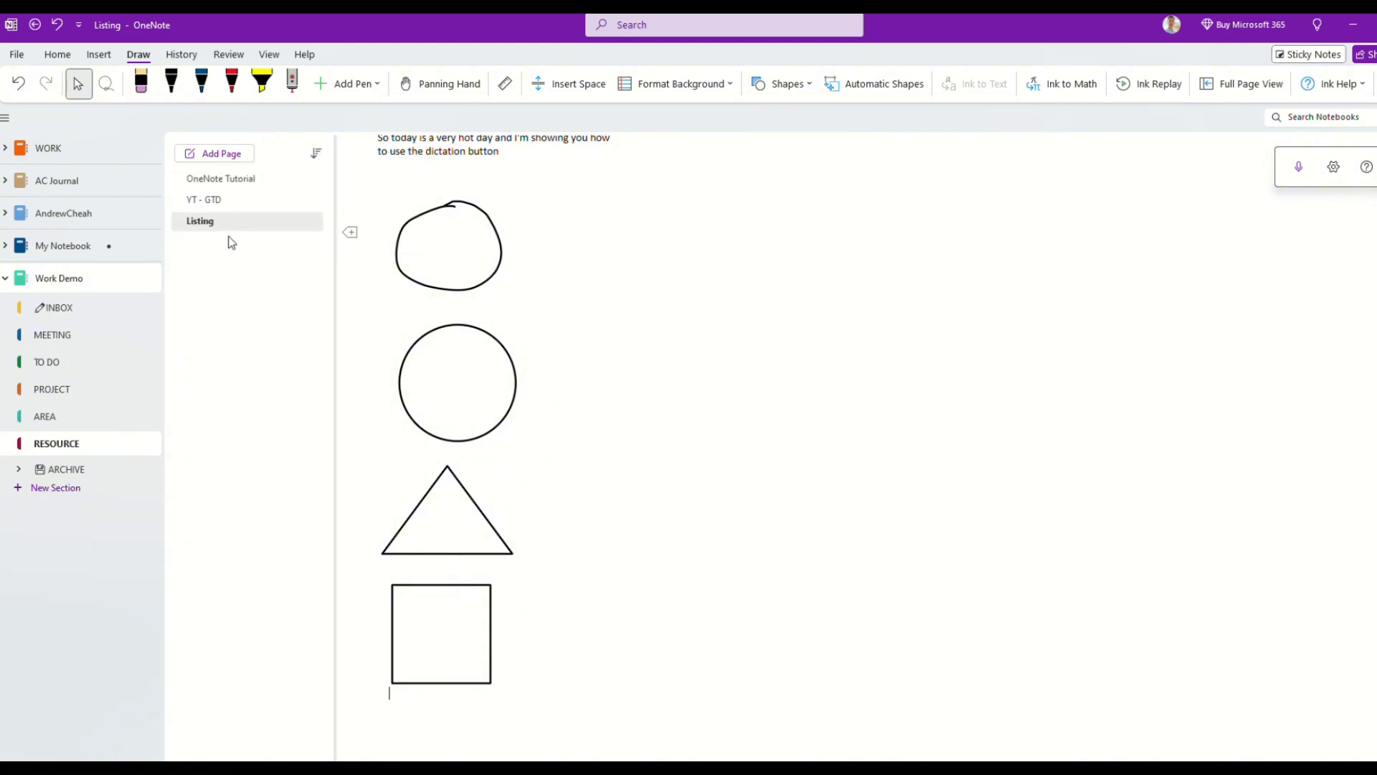
left_click(316, 155)
left_click(232, 223)
left_click_drag(232, 223, 226, 188)
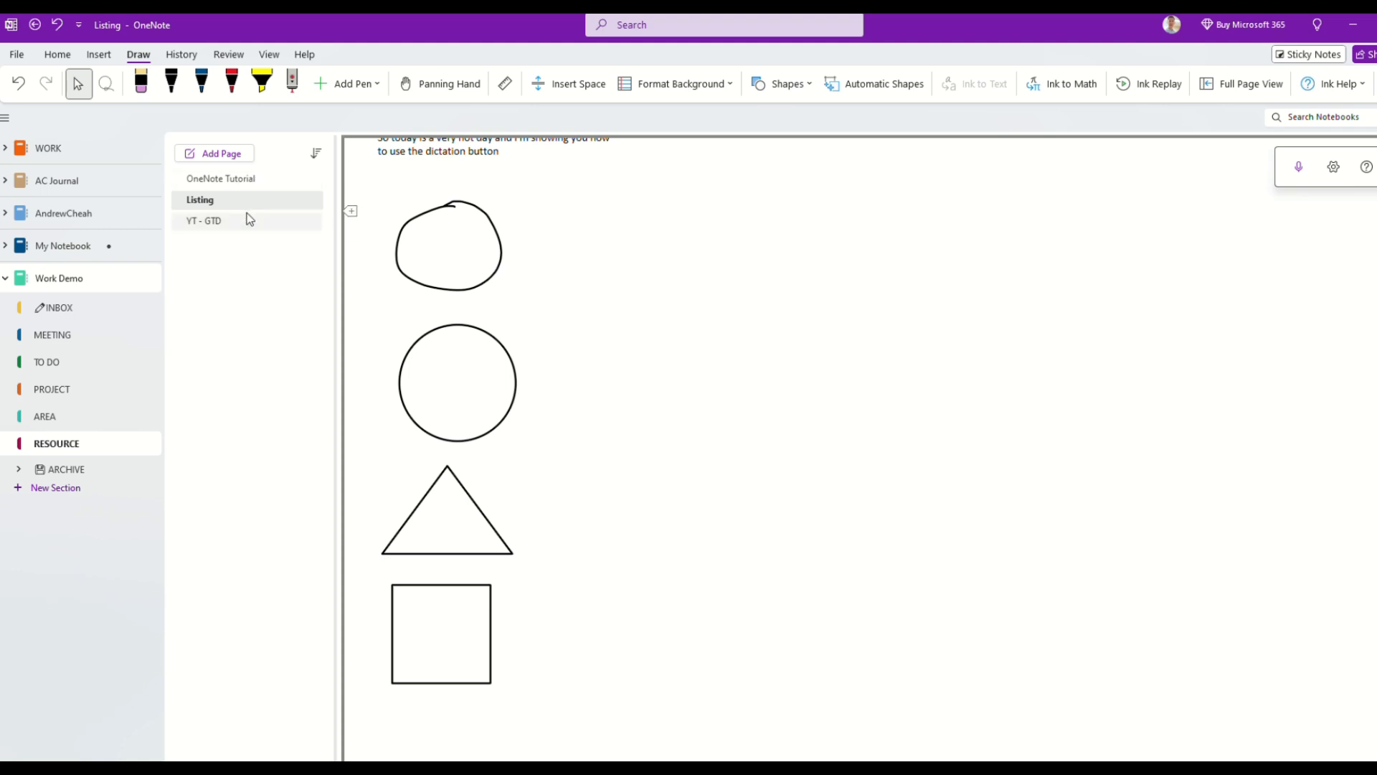
Sort the page list alphabetically again, and switch the sorting back to None.
left_click(316, 155)
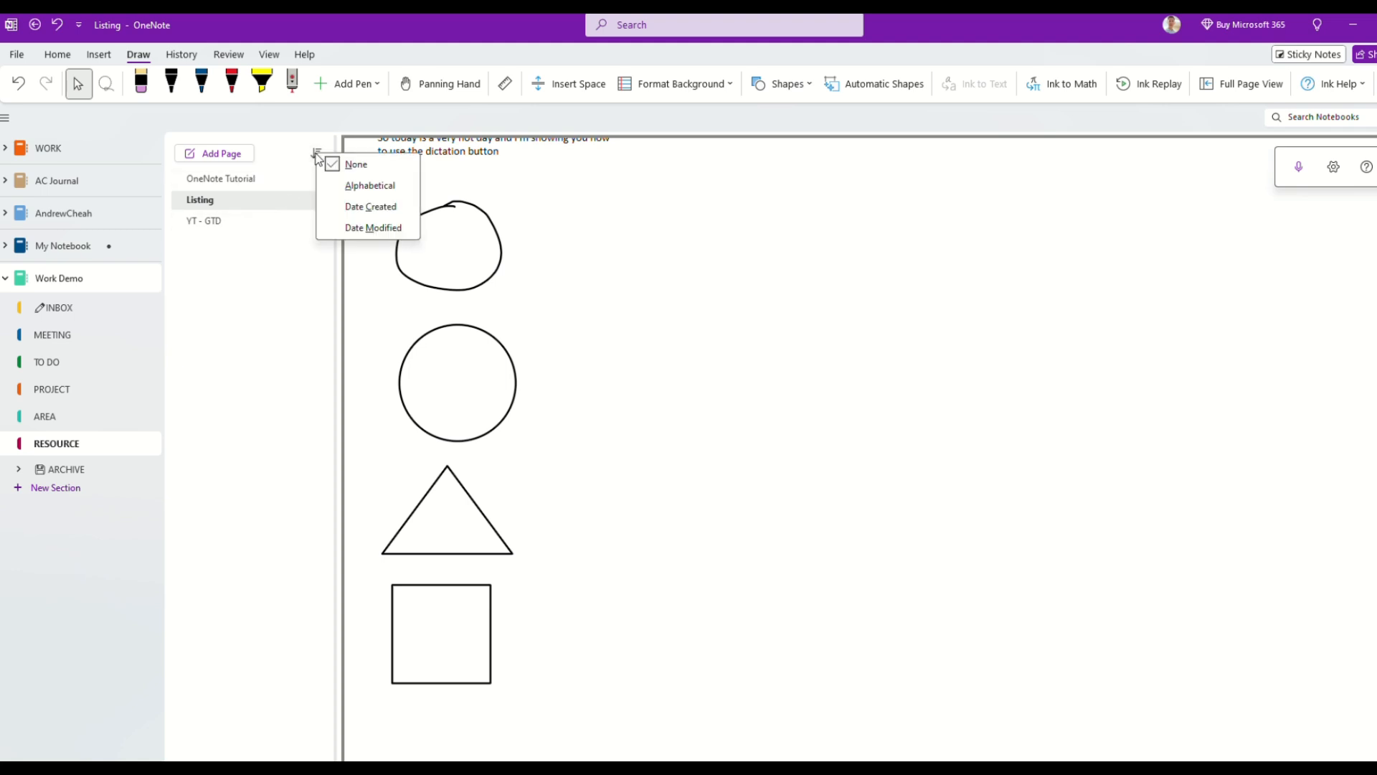
left_click(352, 186)
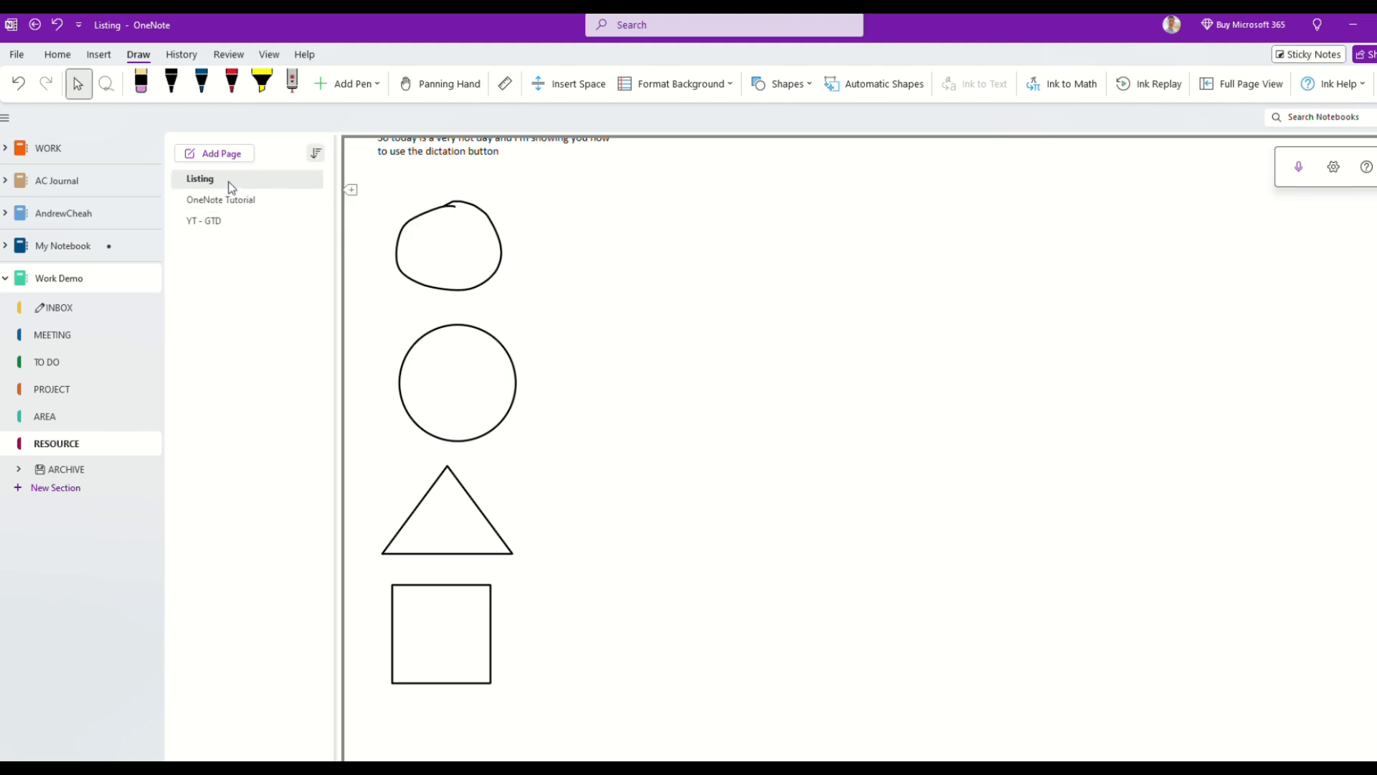
left_click(316, 154)
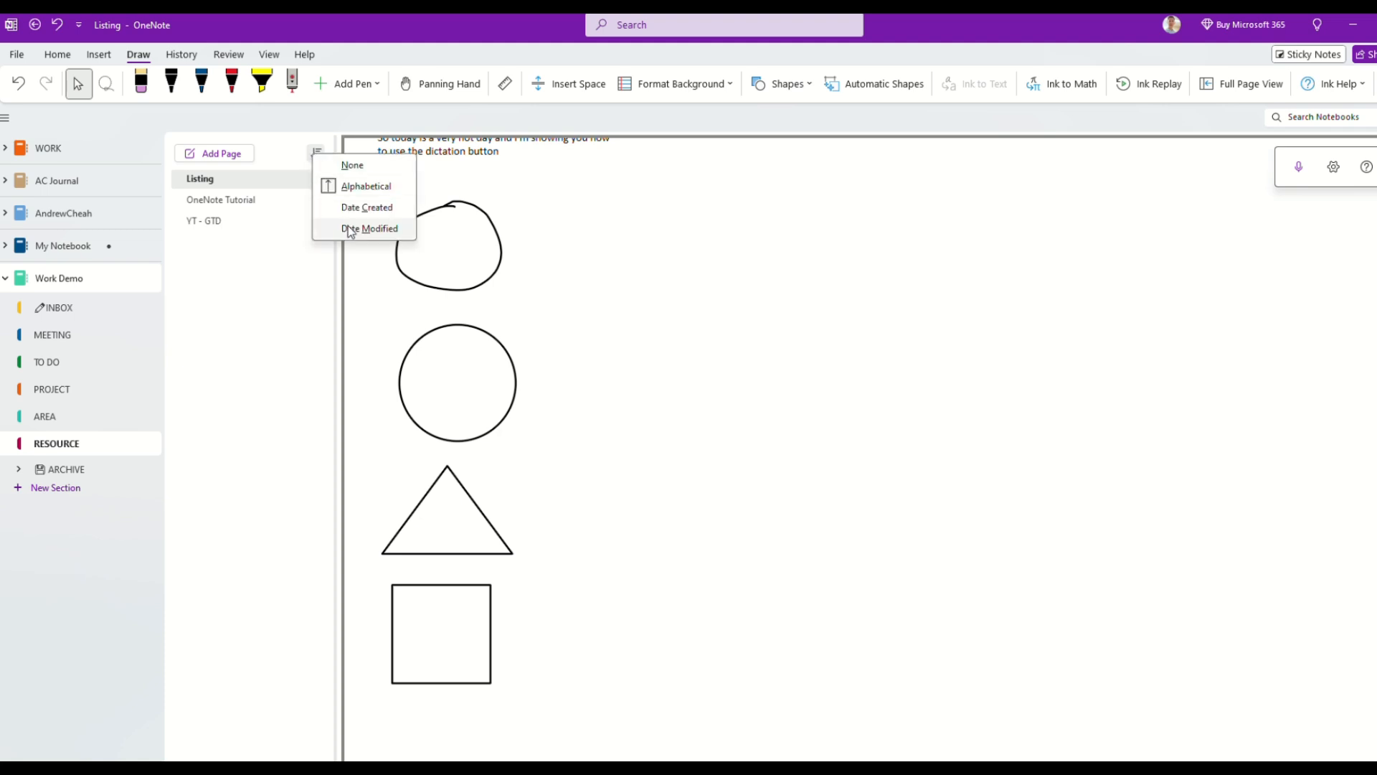
left_click(349, 165)
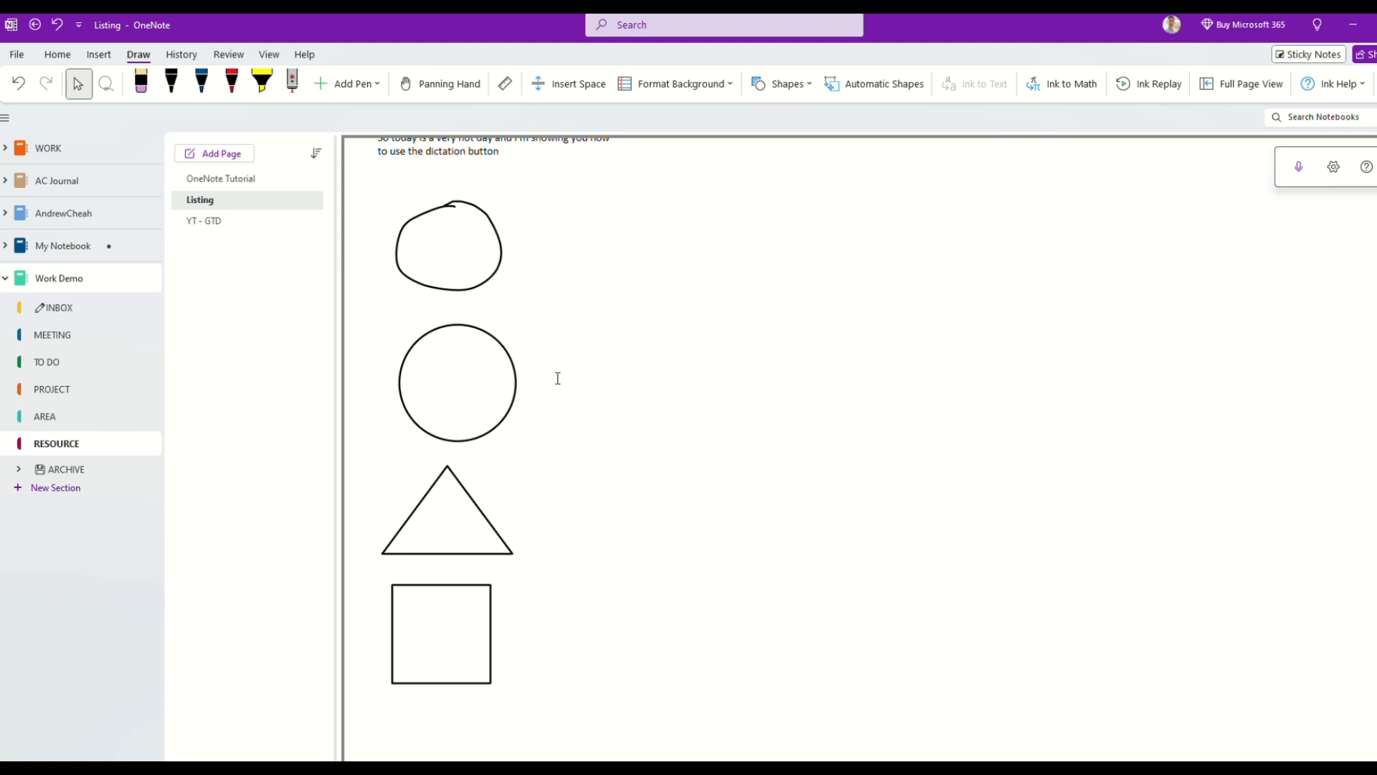
Show the ruler, place it at 0° below the square, and draw a horizontal line along its upper edge with the red pen.
scroll(557, 378, "down", 5)
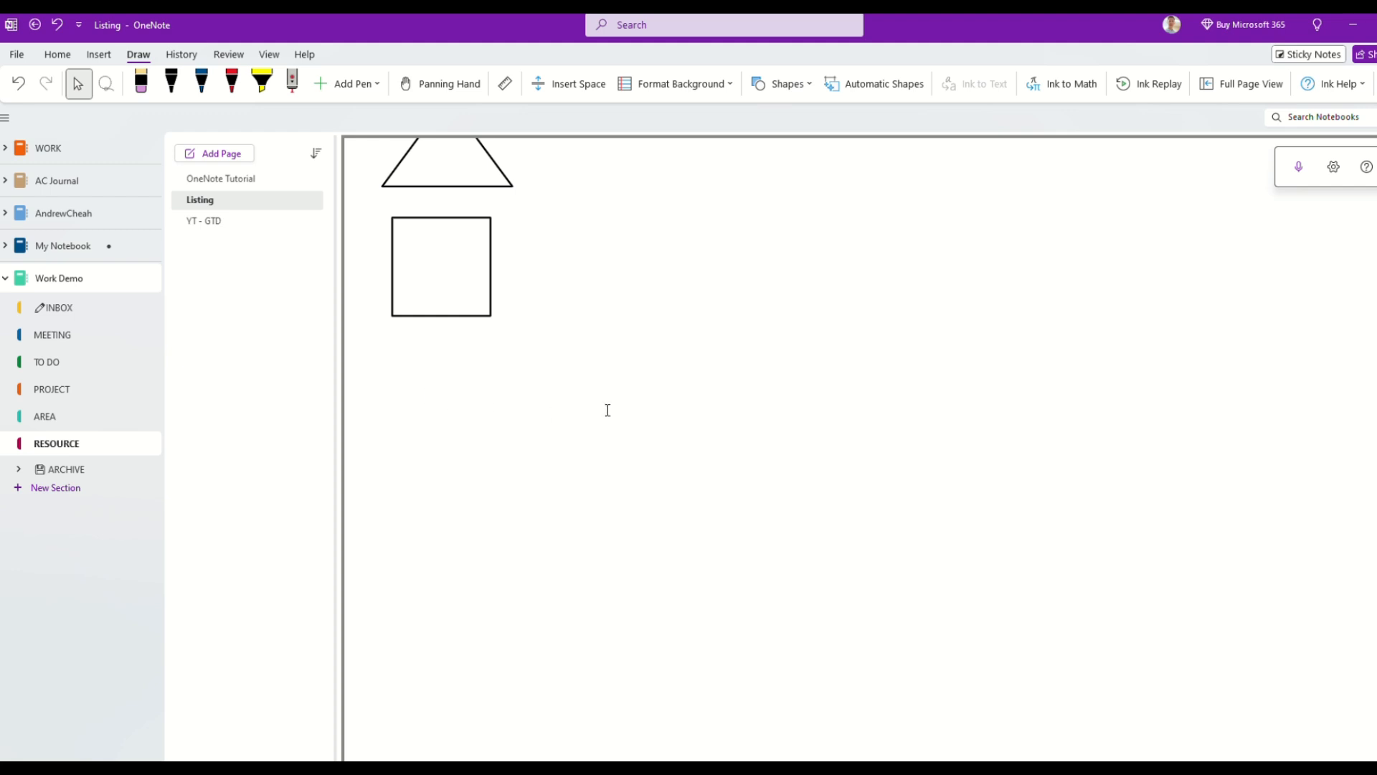
left_click(503, 84)
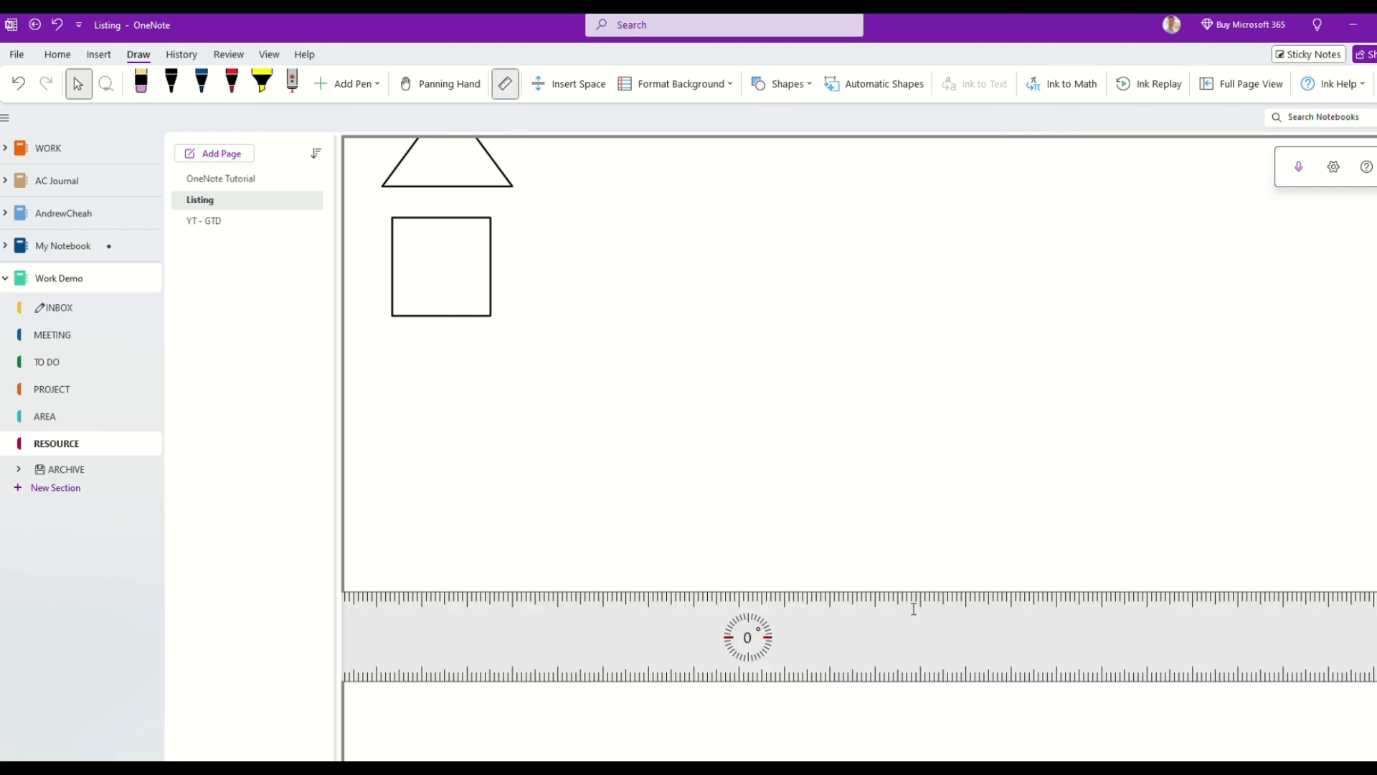
left_click_drag(793, 637, 804, 485)
left_click(231, 83)
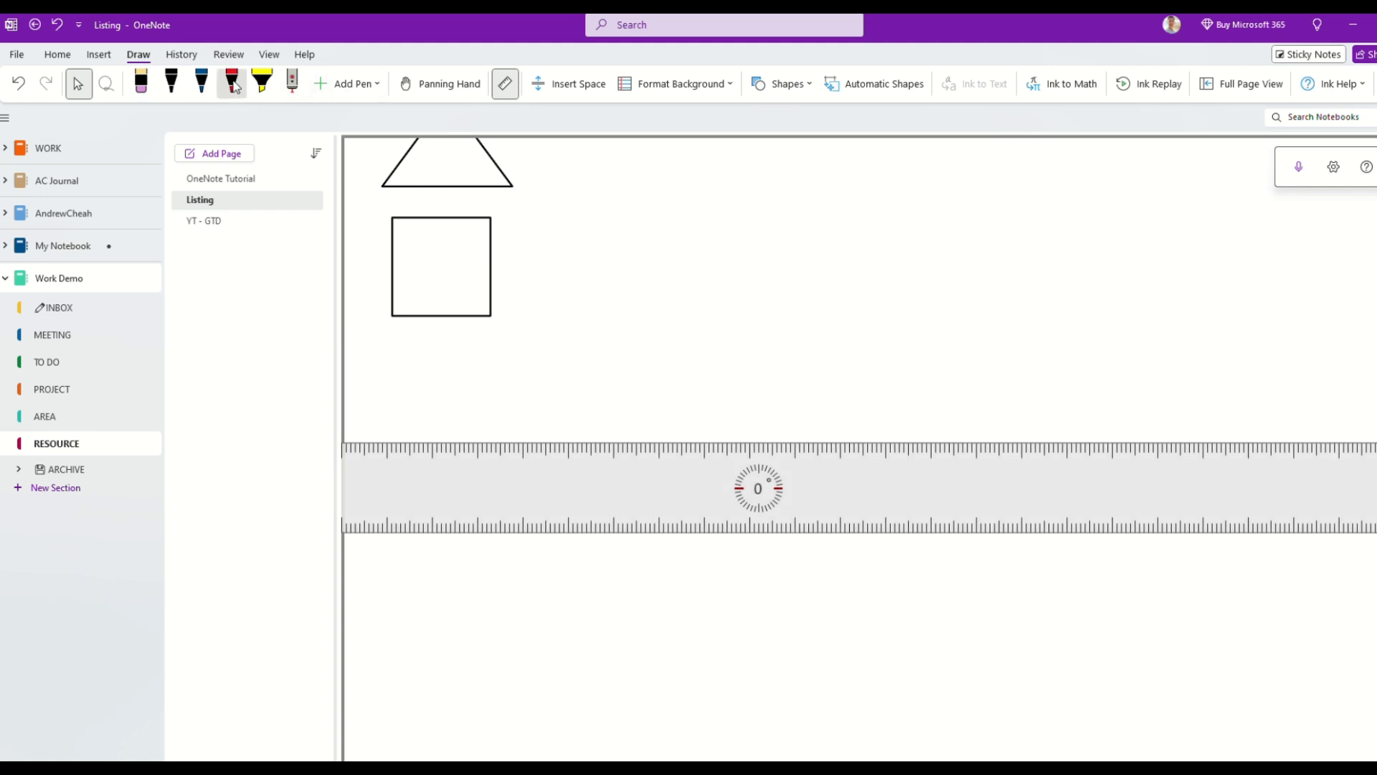
mouse_move(388, 442)
left_mouse_down()
mouse_move(679, 454)
mouse_move(520, 435)
mouse_move(895, 438)
left_mouse_up()
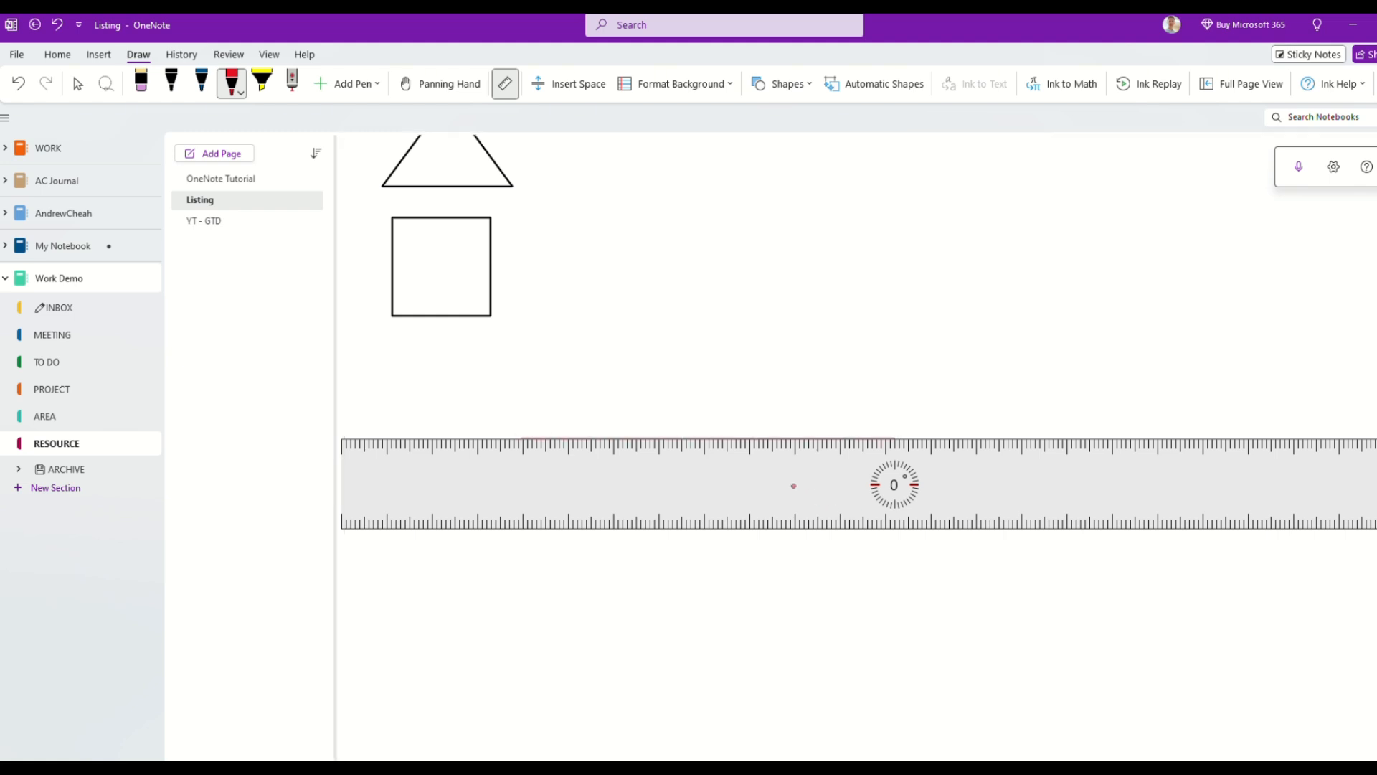
Move the ruler below the red line, rotate it to 6°, and draw a second red line along its upper edge.
left_click_drag(584, 486, 584, 562)
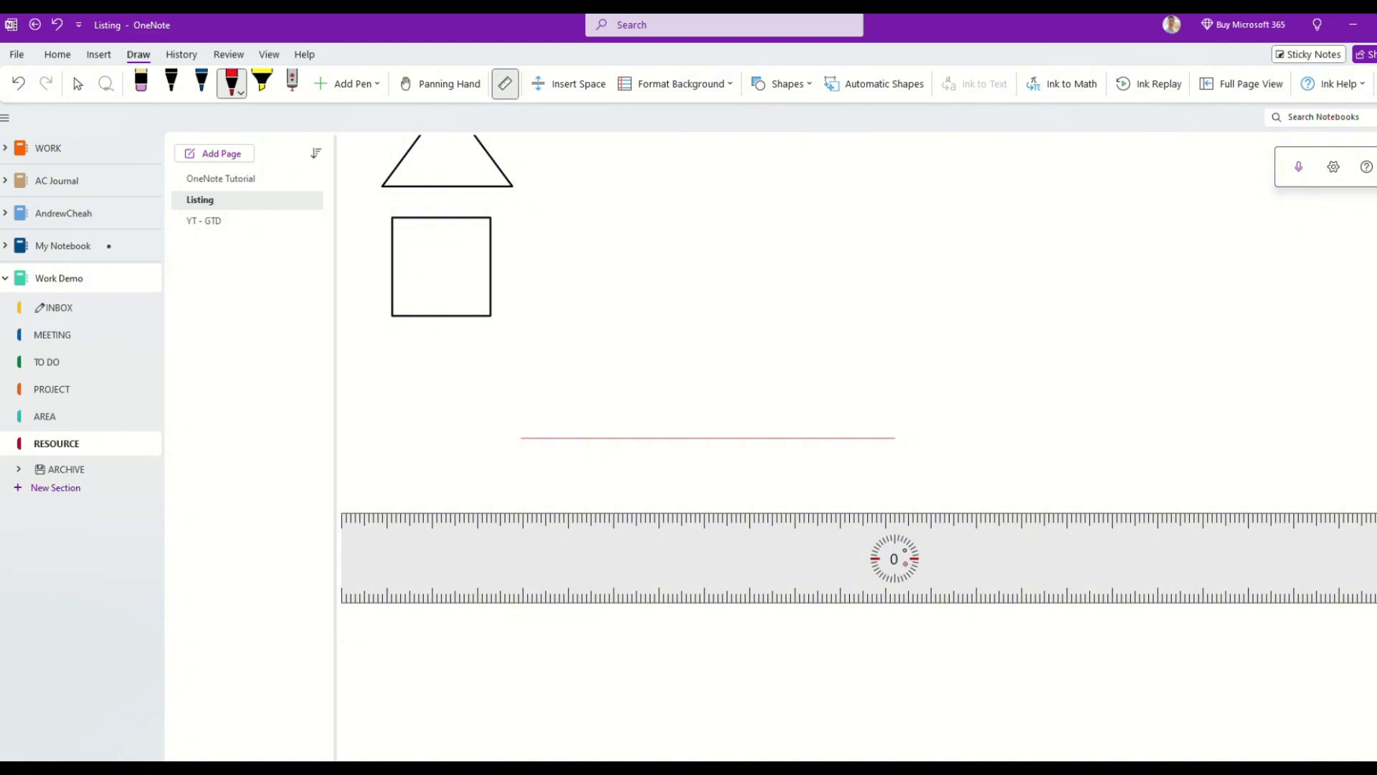
scroll(895, 558, "down", 3)
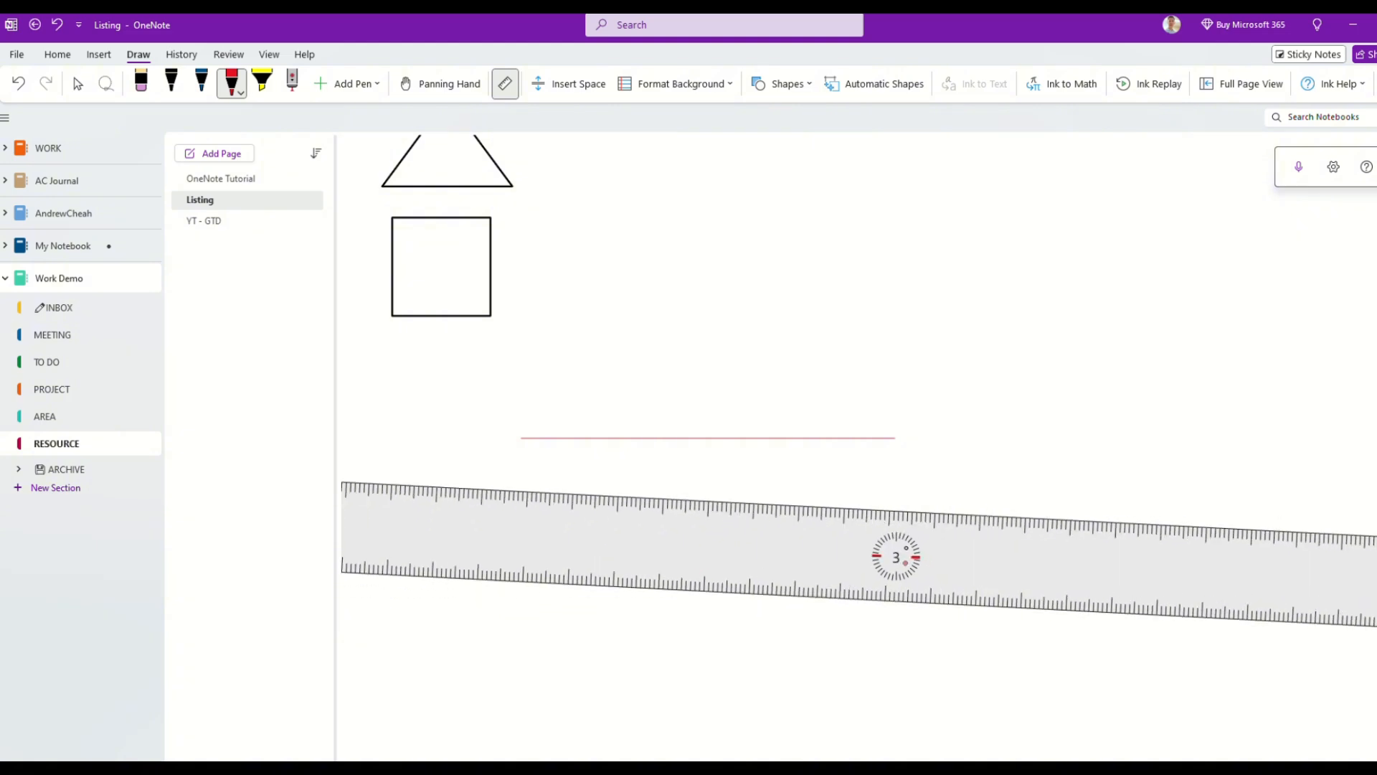
scroll(896, 558, "down", 3)
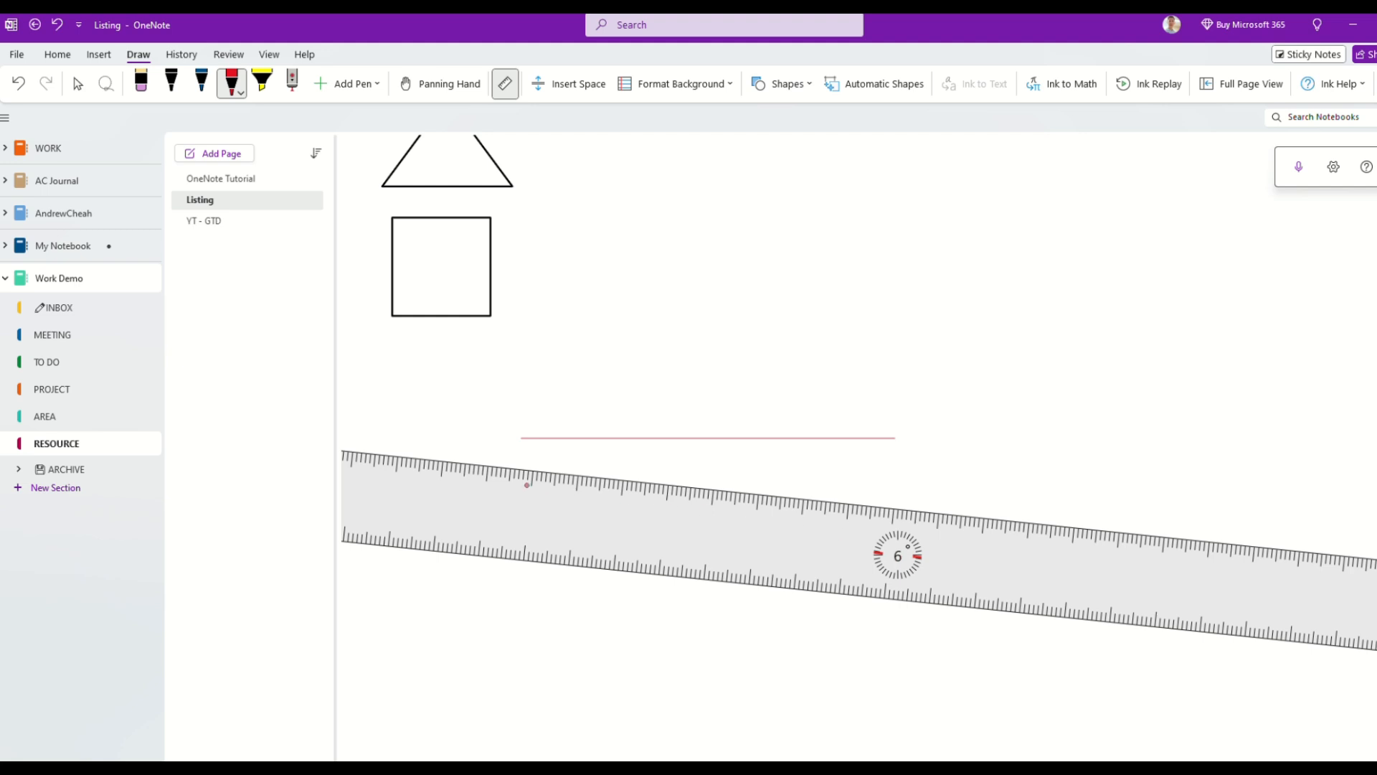
left_click_drag(527, 485, 876, 517)
Lower the ruler and rotate it to 10°, draw two closely spaced parallel red lines along its upper edge, and hide the ruler.
mouse_move(809, 548)
left_mouse_down()
mouse_move(777, 613)
mouse_move(756, 589)
left_mouse_up()
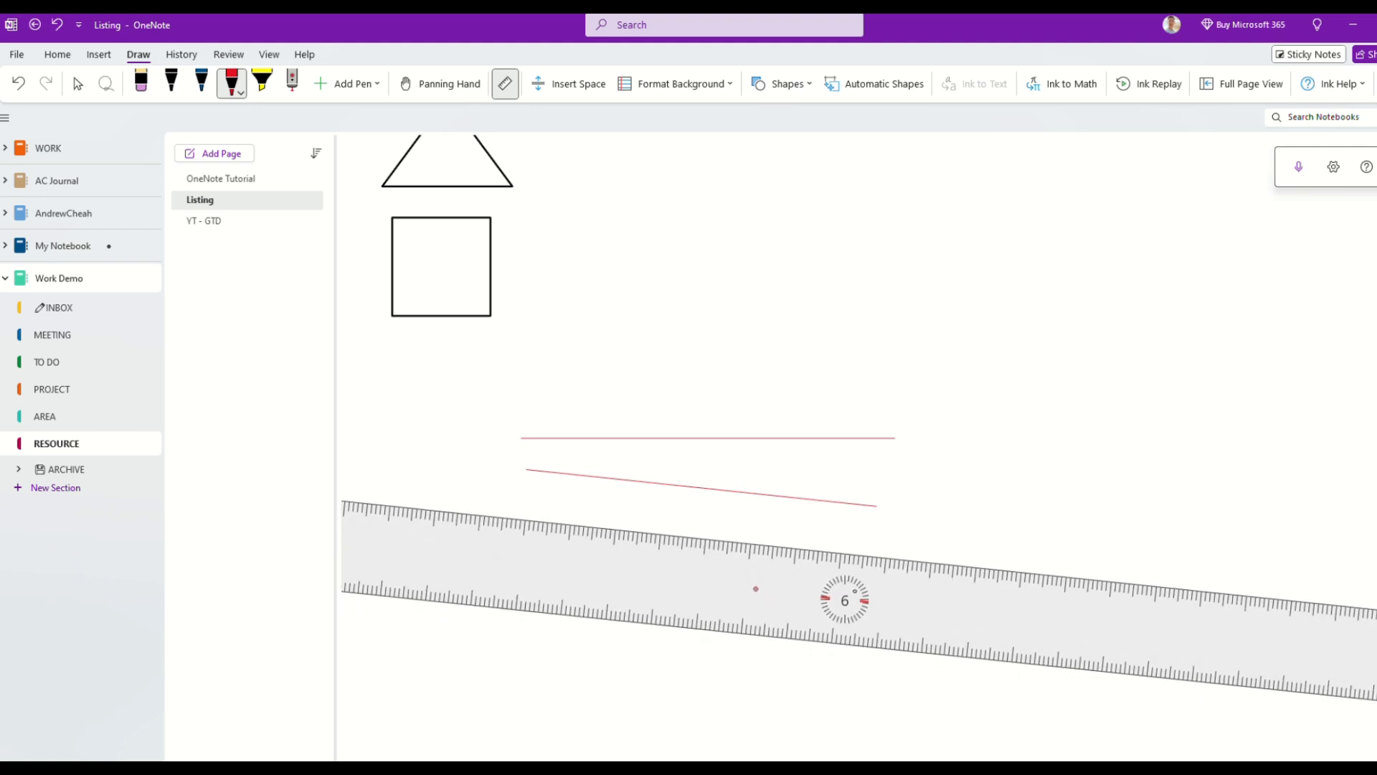
scroll(796, 586, "up", 1)
scroll(796, 586, "up", 2)
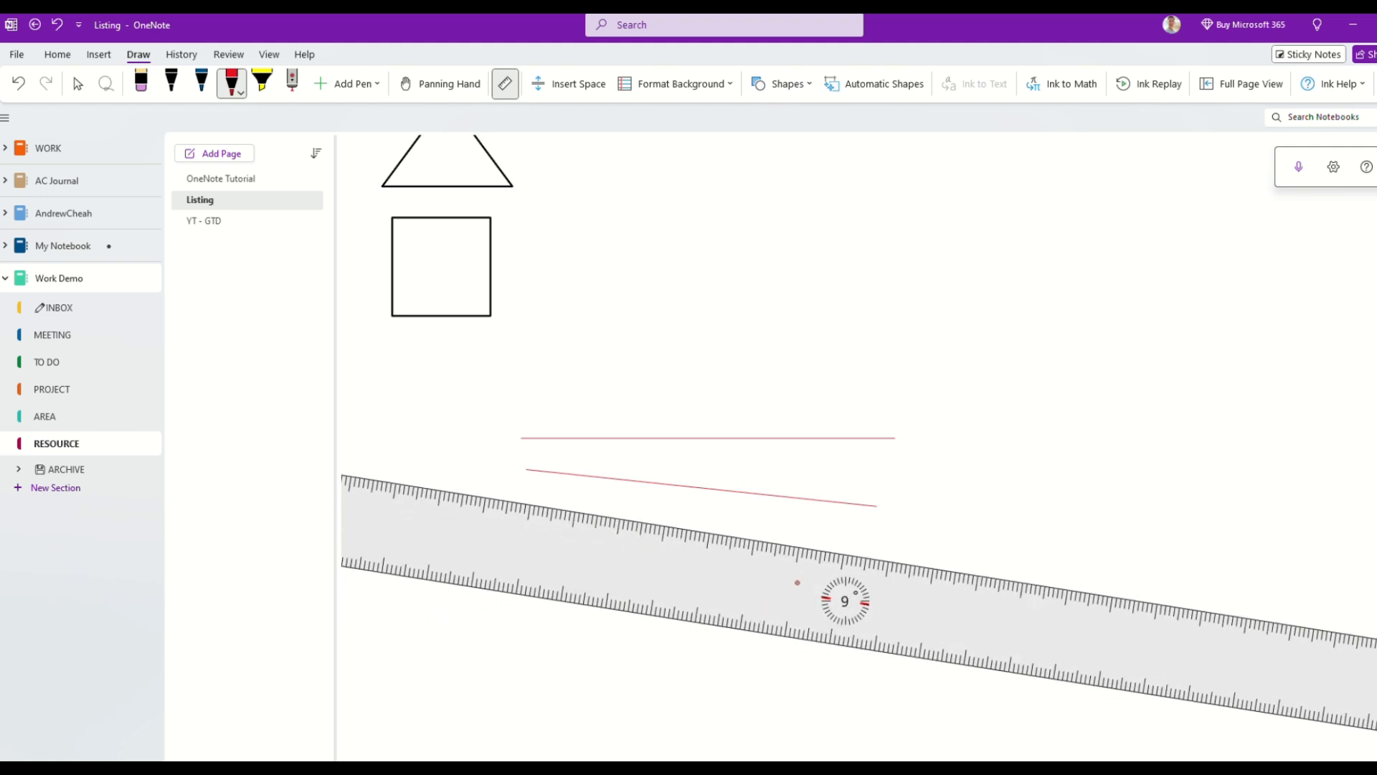
scroll(797, 582, "up", 1)
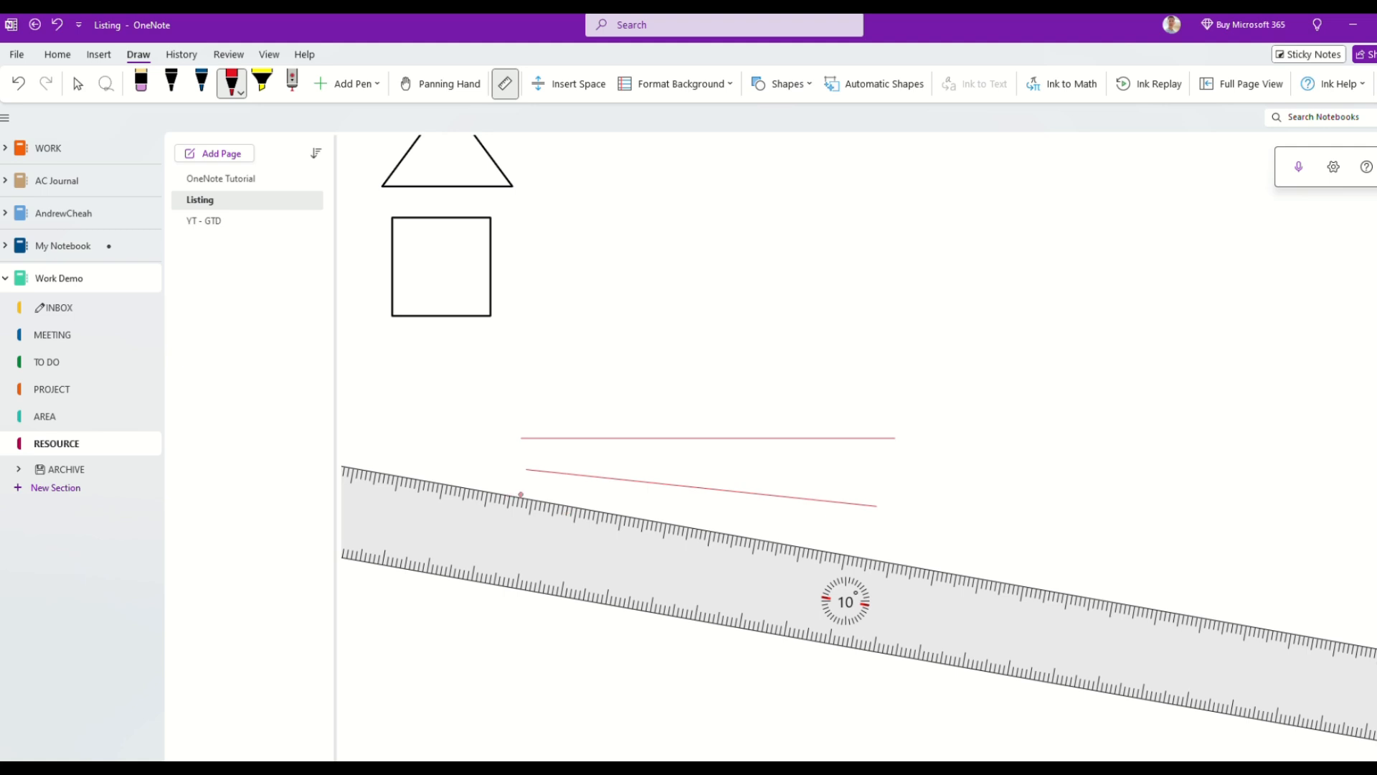
left_click_drag(527, 498, 797, 556)
left_click_drag(730, 590, 729, 593)
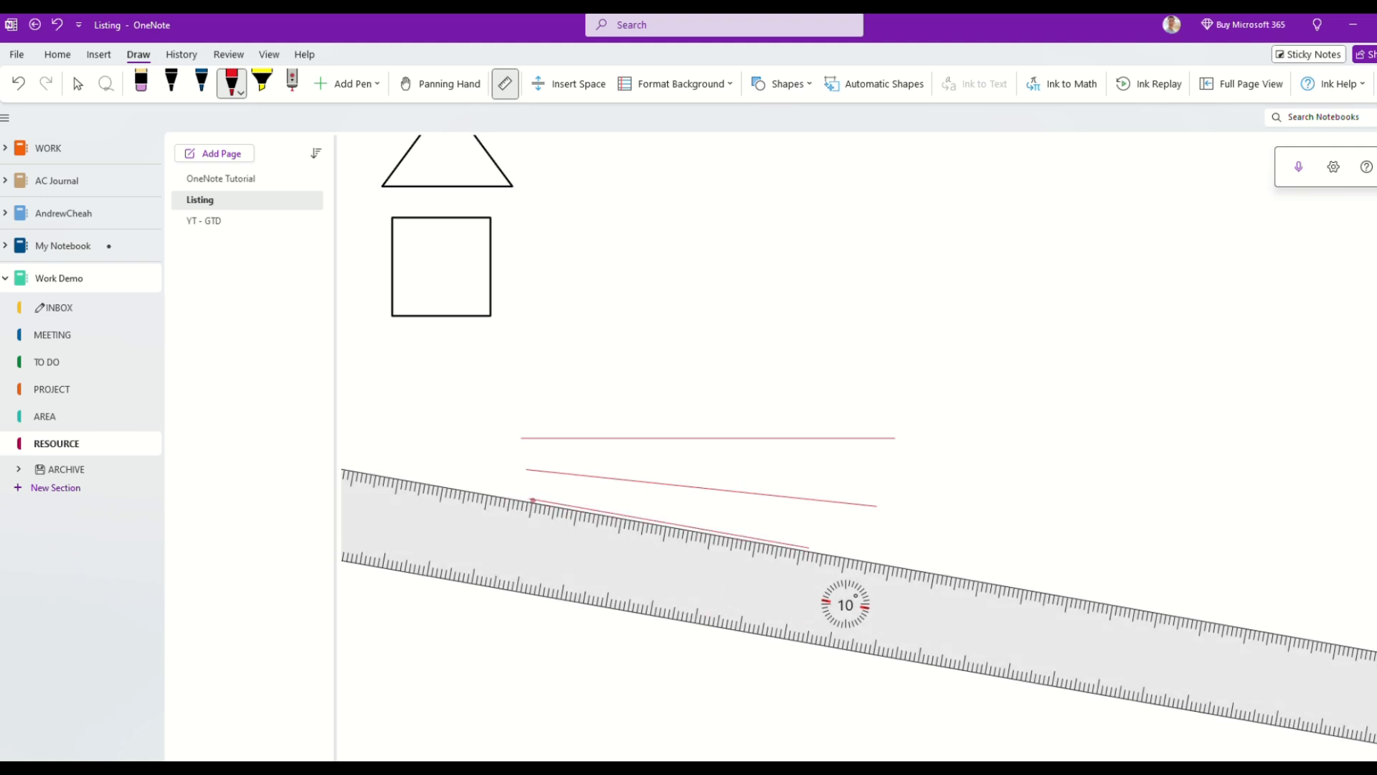
left_click_drag(531, 500, 805, 549)
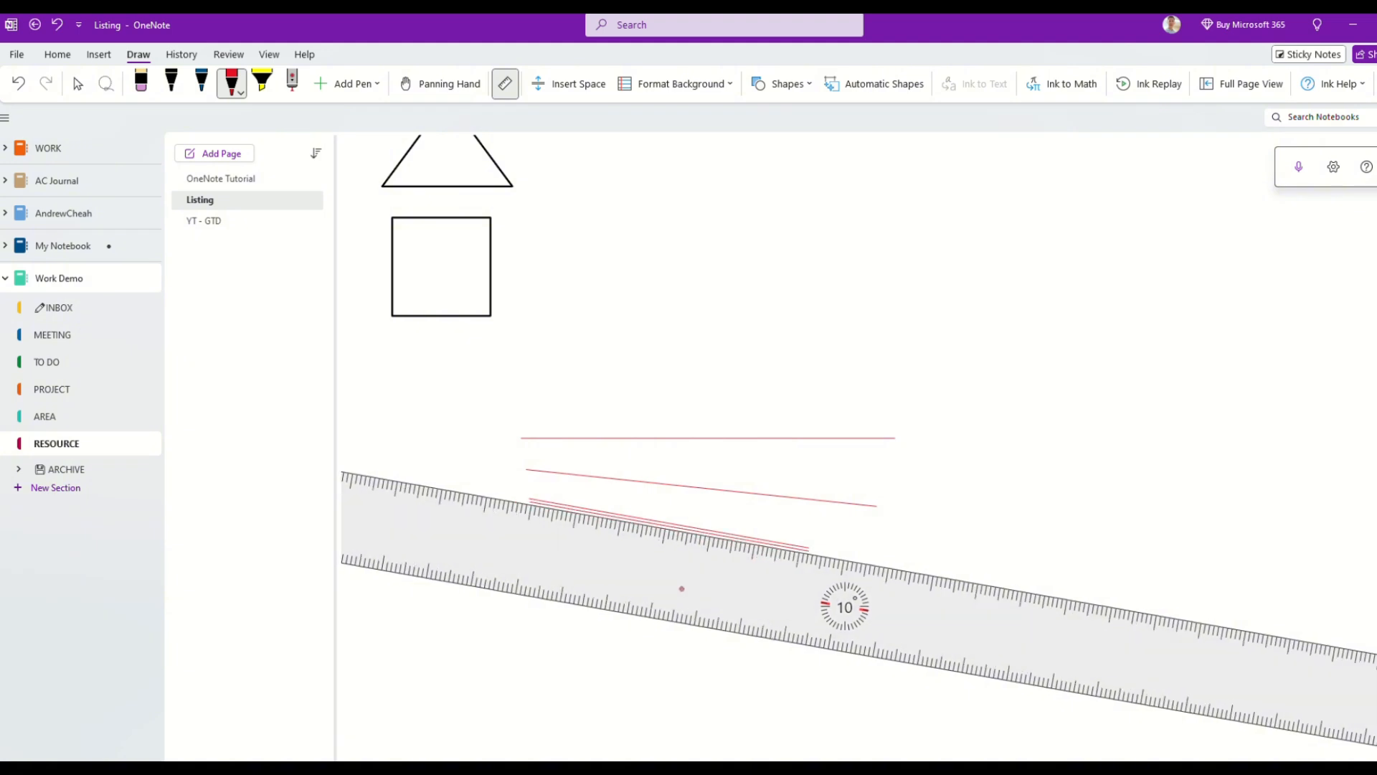
left_click_drag(680, 587, 667, 628)
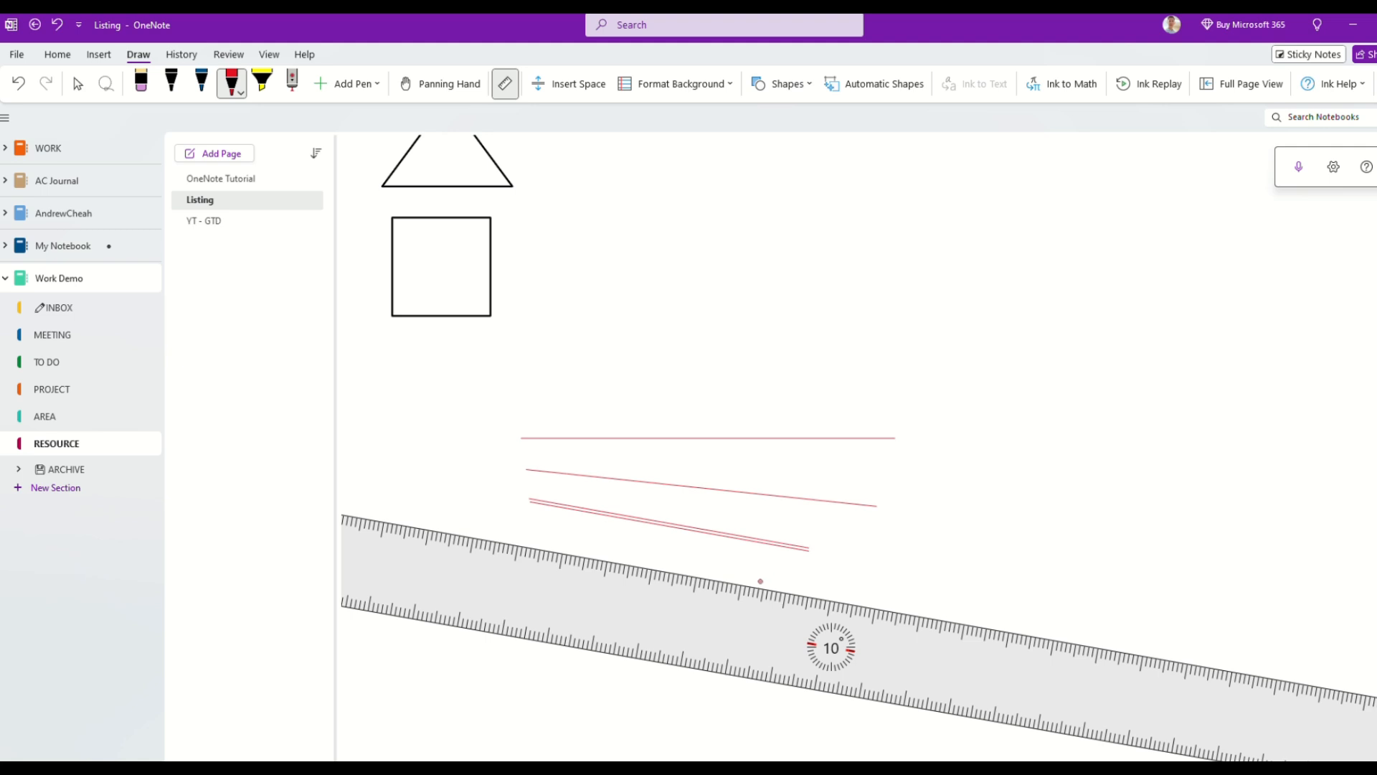
left_click(505, 85)
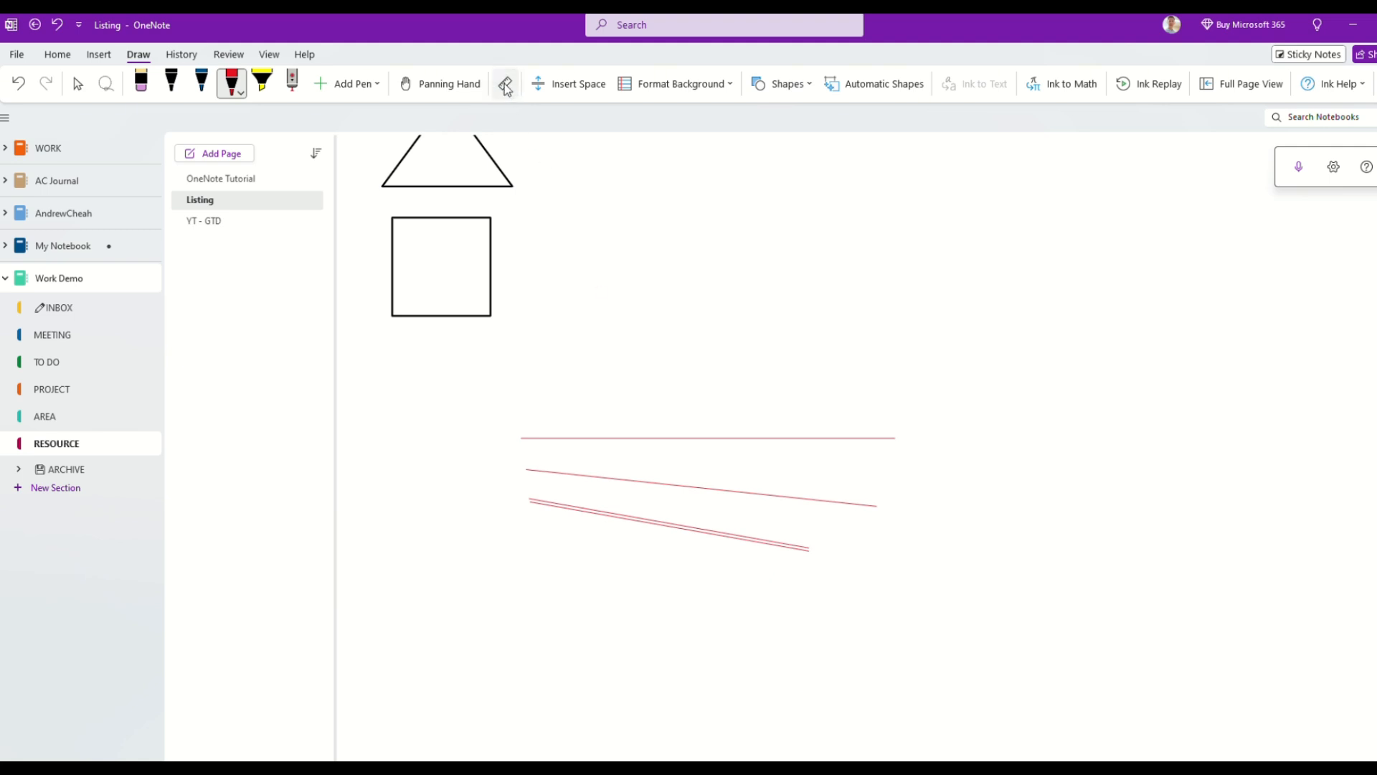